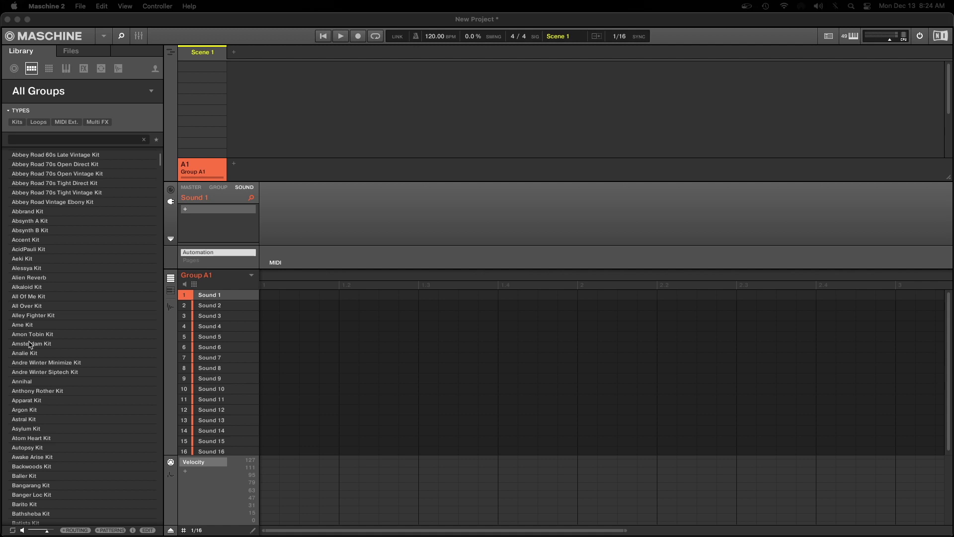
Load the All Of Me Kit from the group library into group A1.
{"action": "double_click", "coordinate": [34, 298]}
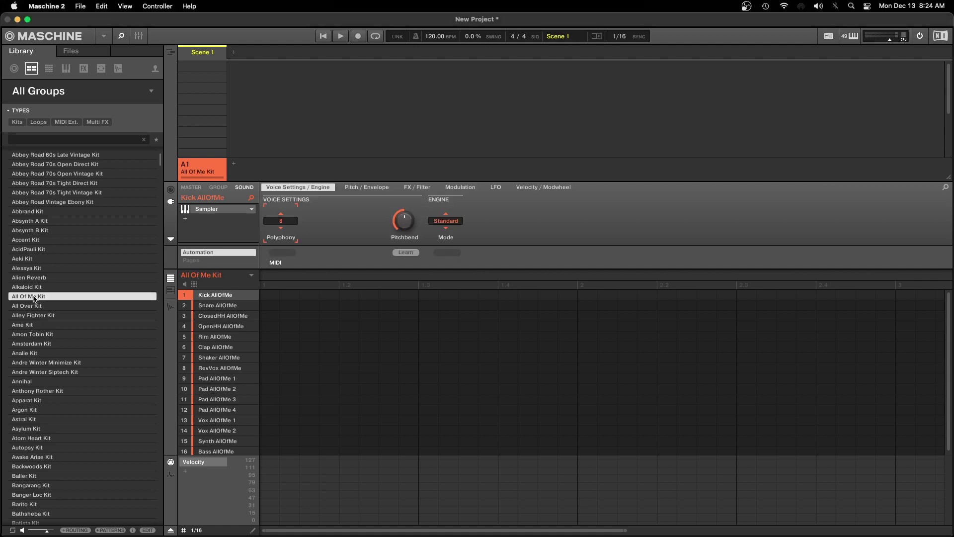
{"action": "mouse_move", "coordinate": [185, 324]}
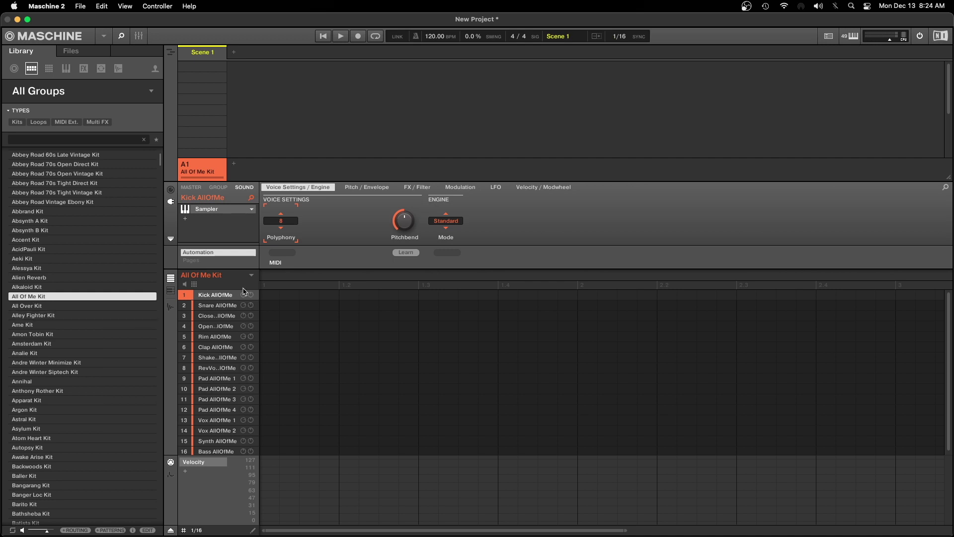
{"action": "mouse_move", "coordinate": [225, 336]}
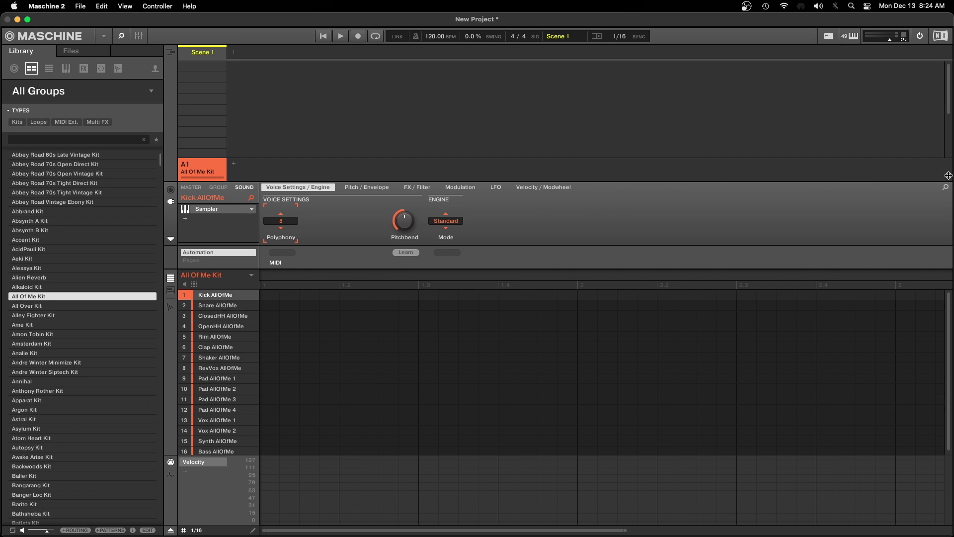
Enlarge the pattern editor by shrinking the arranger and the velocity lane, and make the sound rows taller.
{"action": "left_click_drag", "start_coordinate": [949, 179], "coordinate": [939, 116]}
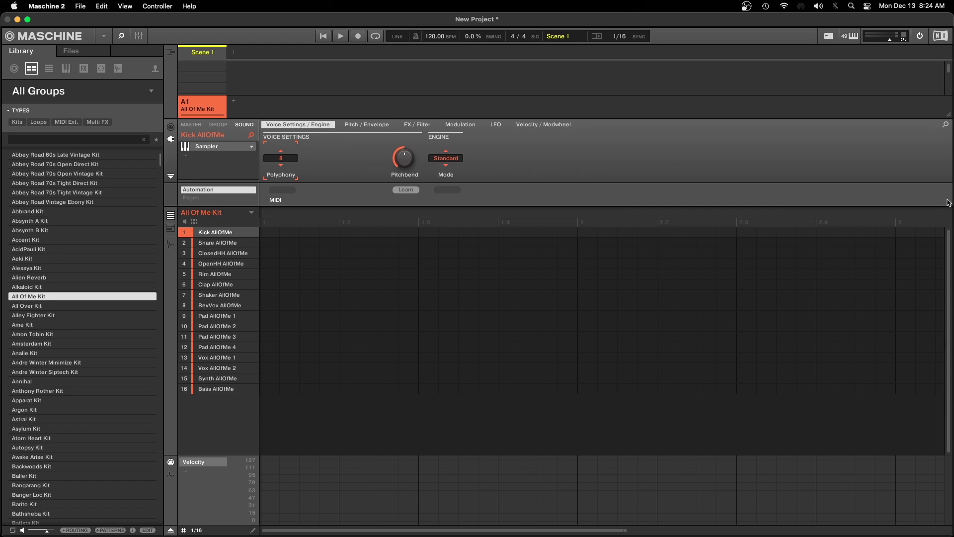
{"action": "left_click", "coordinate": [949, 308]}
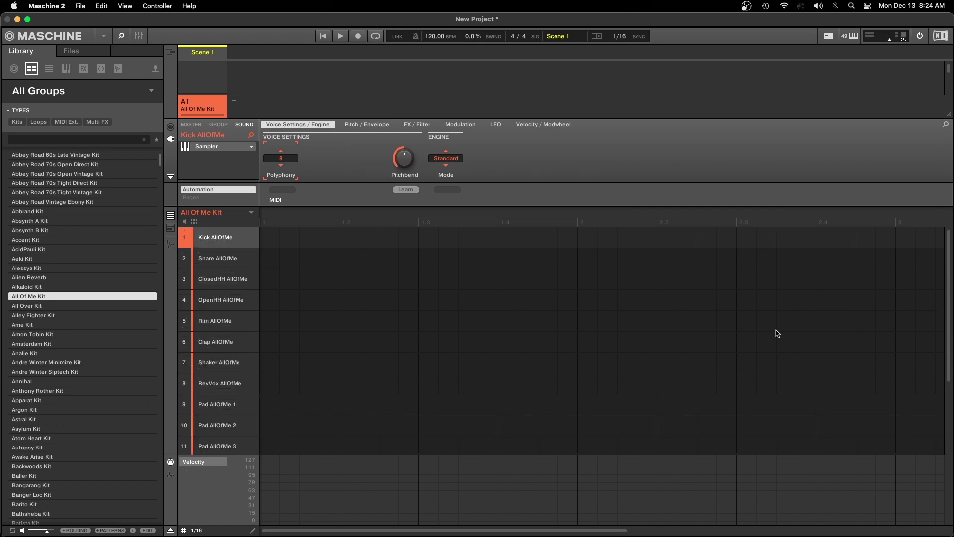
{"action": "left_click_drag", "start_coordinate": [351, 456], "coordinate": [346, 501]}
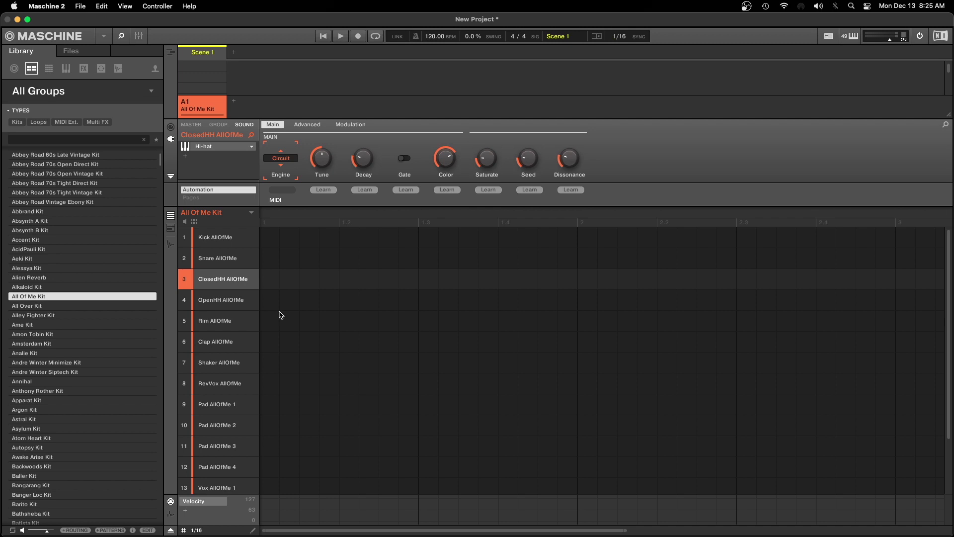
Record a short live hi-hat part on ClosedHH AllOfMe into a new pattern and delete the recorded notes.
{"action": "key", "text": "super+r"}
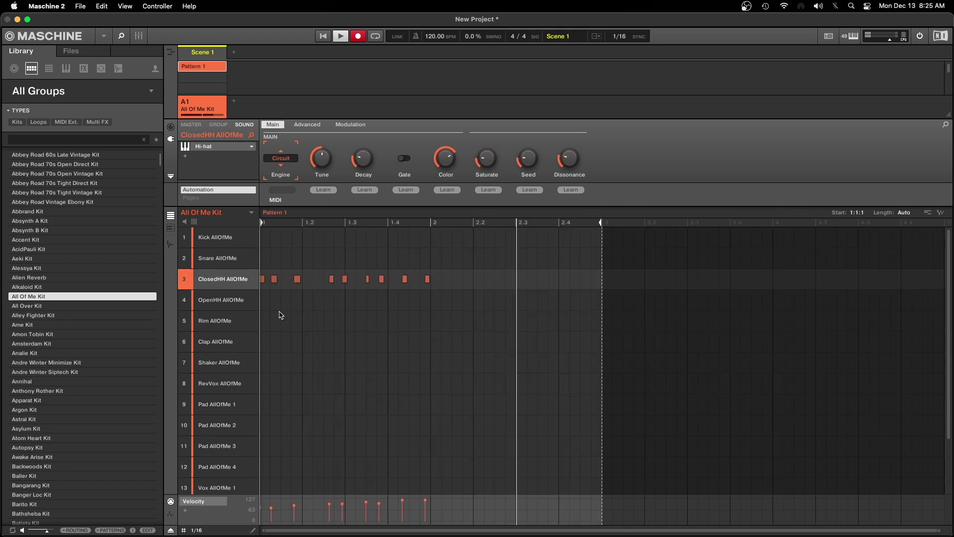
{"action": "key", "text": "super+r"}
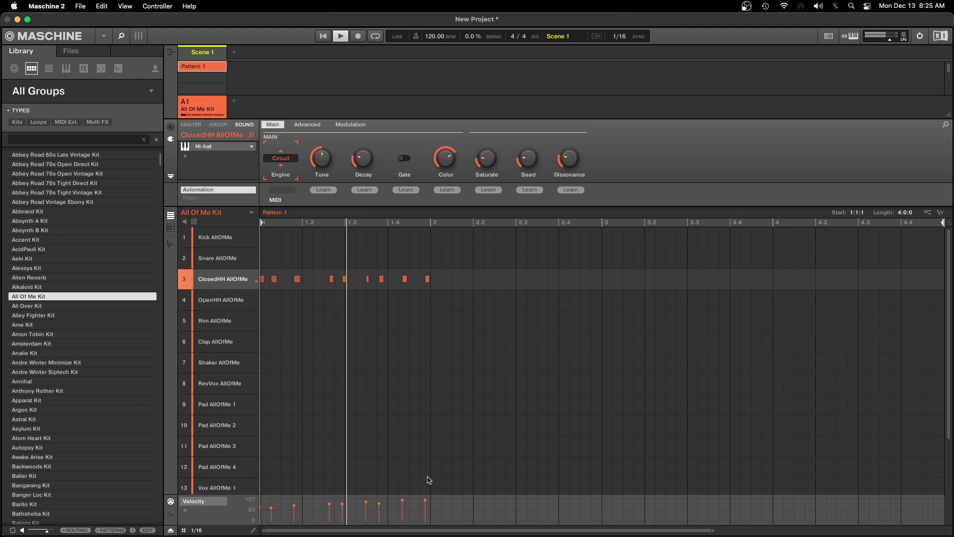
{"action": "double_click", "coordinate": [471, 532]}
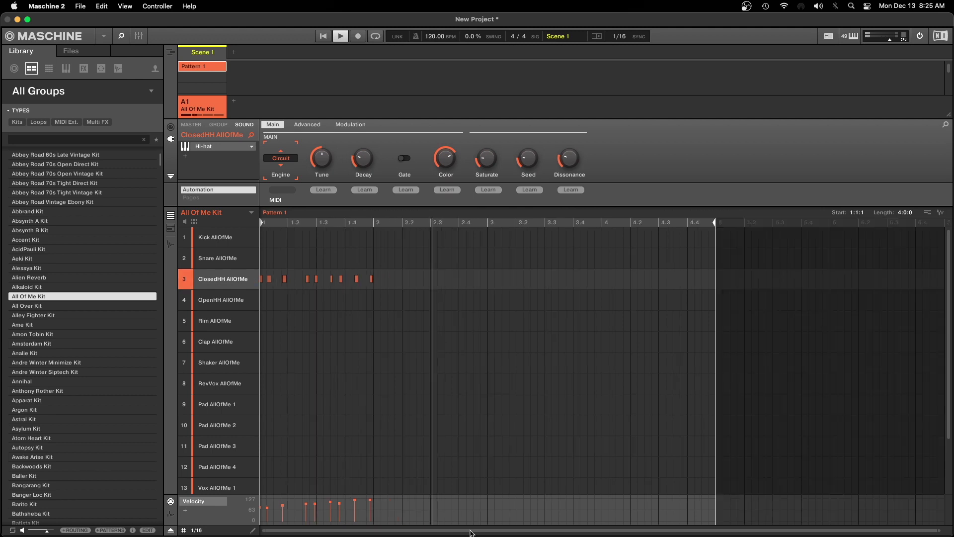
{"action": "left_click_drag", "start_coordinate": [426, 309], "coordinate": [252, 280]}
{"action": "key", "text": "Delete"}
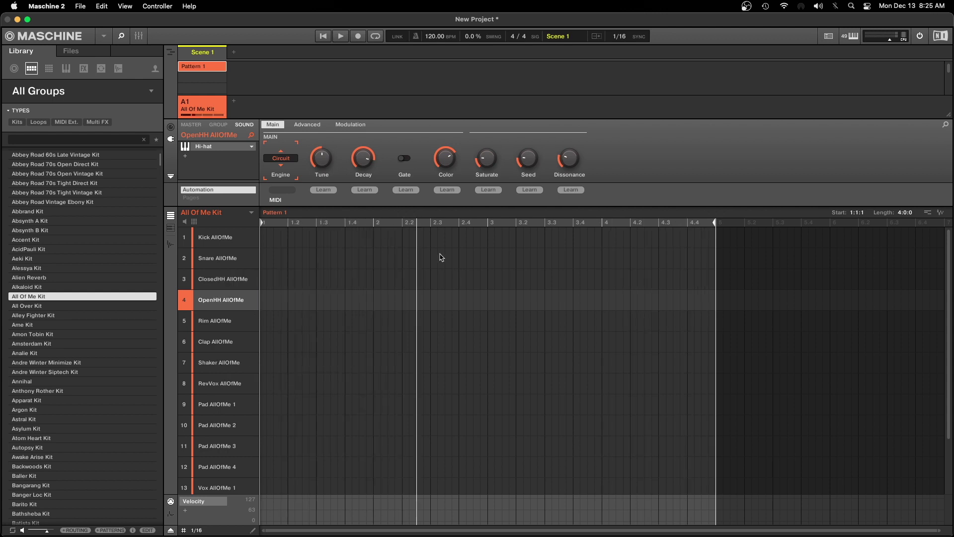
Record a full four-bar ClosedHH AllOfMe part live into Pattern 1 and clear all its notes.
{"action": "key", "text": "super+r"}
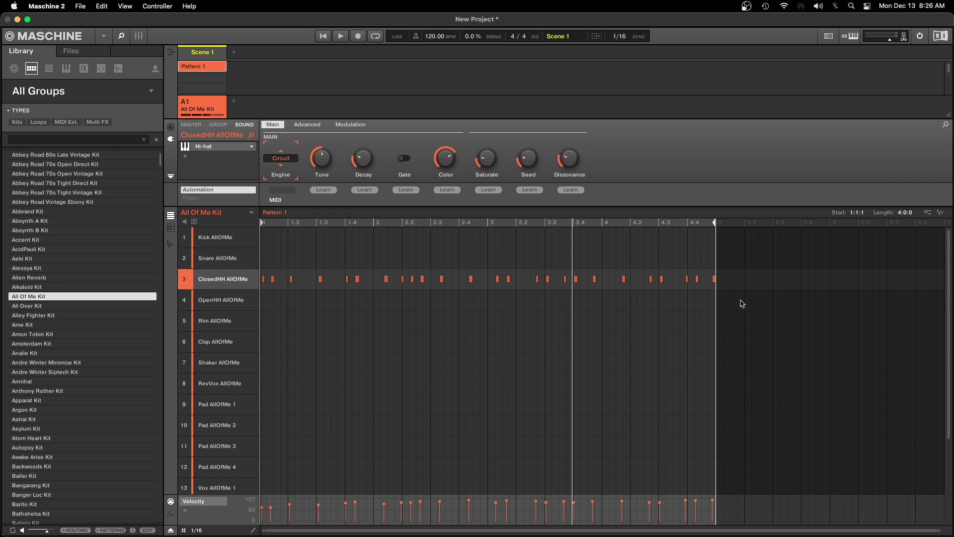
{"action": "left_click_drag", "start_coordinate": [738, 301], "coordinate": [243, 277]}
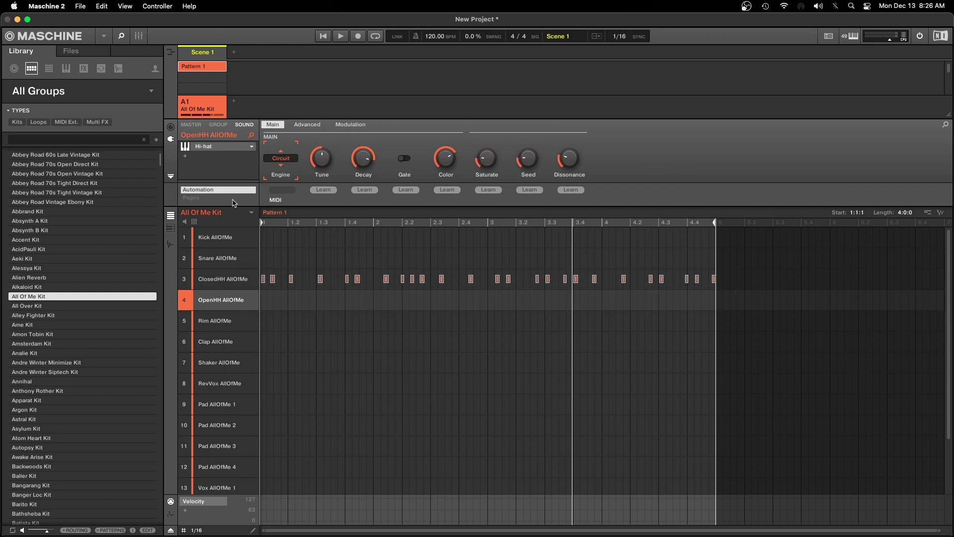
{"action": "key", "text": "Delete"}
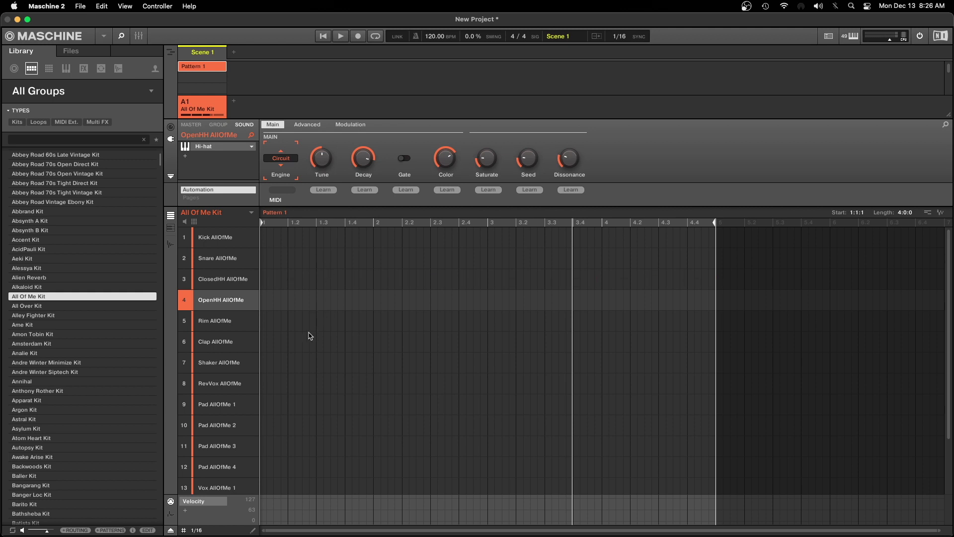
Place OpenHH AllOfMe notes on every beat from 1 to 3.3 of the pattern and play it back.
{"action": "left_click", "coordinate": [263, 300]}
{"action": "left_click", "coordinate": [292, 300]}
{"action": "left_click", "coordinate": [320, 300]}
{"action": "left_click", "coordinate": [348, 300]}
{"action": "left_click", "coordinate": [376, 300]}
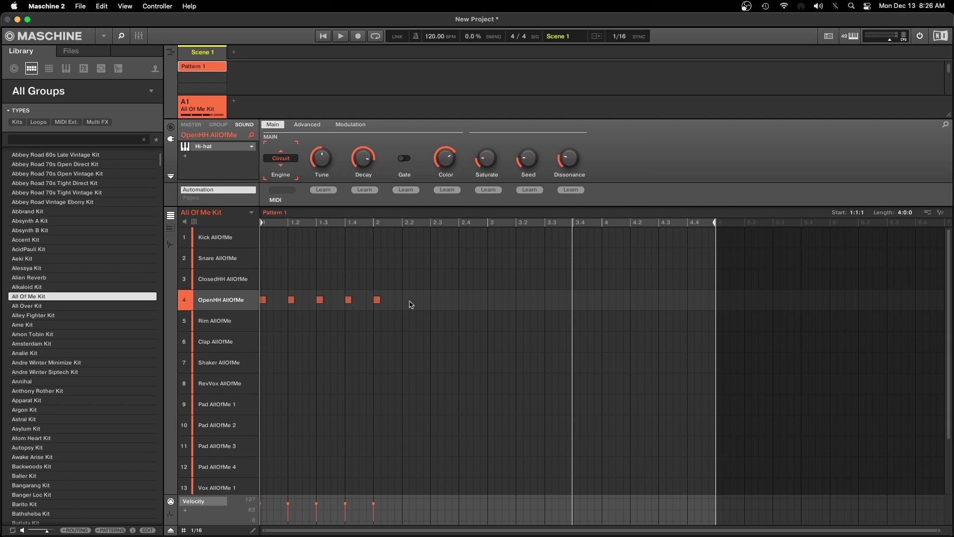
{"action": "left_click", "coordinate": [406, 300]}
{"action": "left_click", "coordinate": [434, 300]}
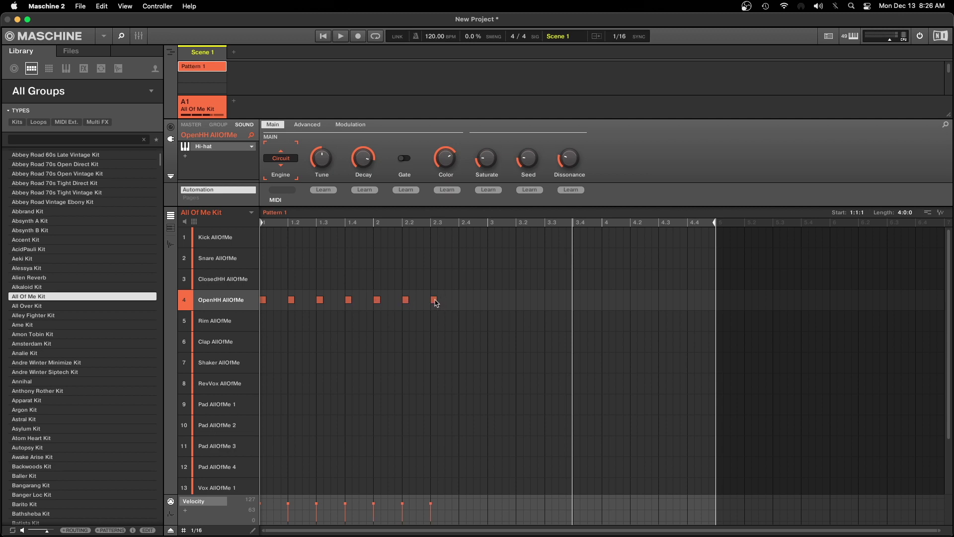
{"action": "left_click", "coordinate": [462, 300]}
{"action": "left_click", "coordinate": [493, 301]}
{"action": "left_click", "coordinate": [521, 301]}
{"action": "left_click", "coordinate": [547, 301]}
{"action": "key", "text": "space"}
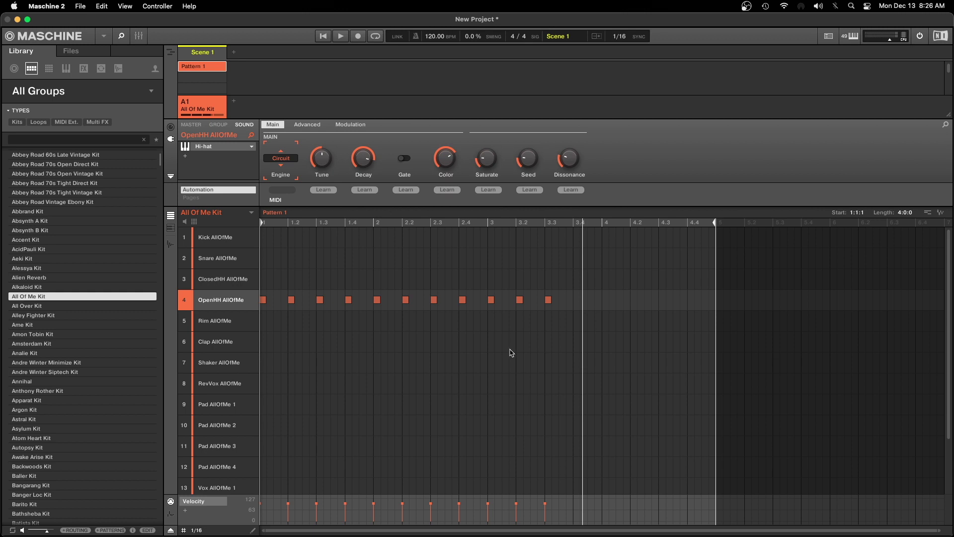
Replace the OpenHH notes with continuous 1/16 ClosedHH AllOfMe notes painted across all four bars, and play them back.
{"action": "left_click_drag", "start_coordinate": [565, 310], "coordinate": [259, 294]}
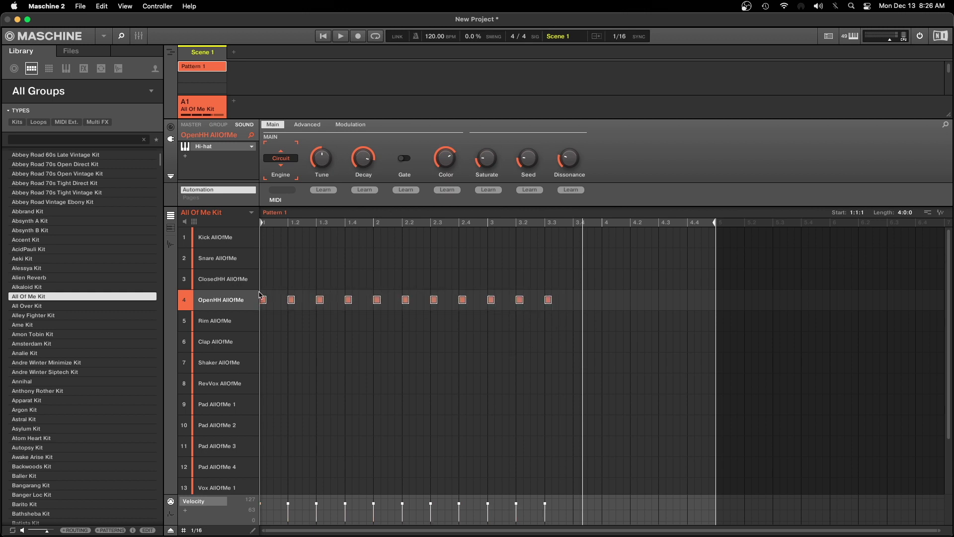
{"action": "key", "text": "Delete"}
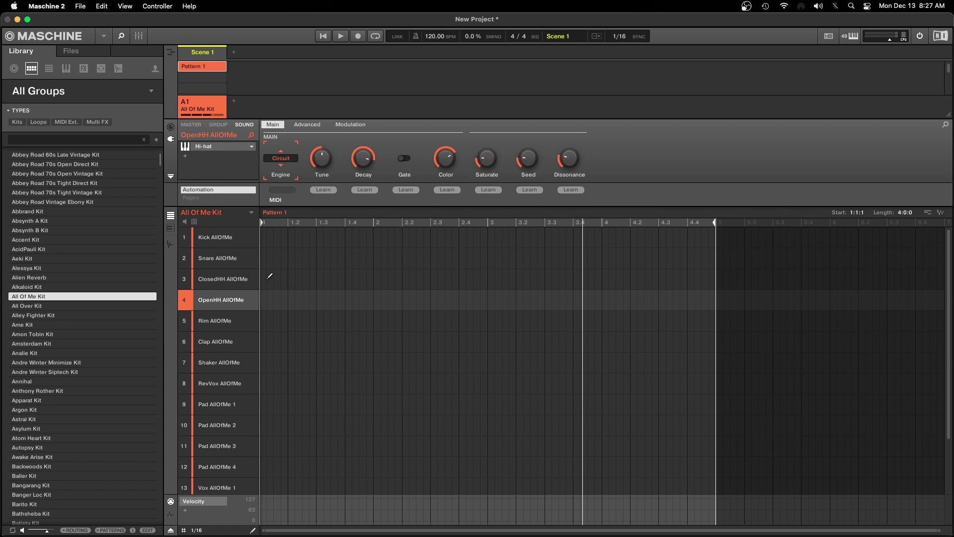
{"action": "left_click_drag", "start_coordinate": [266, 278], "coordinate": [715, 275]}
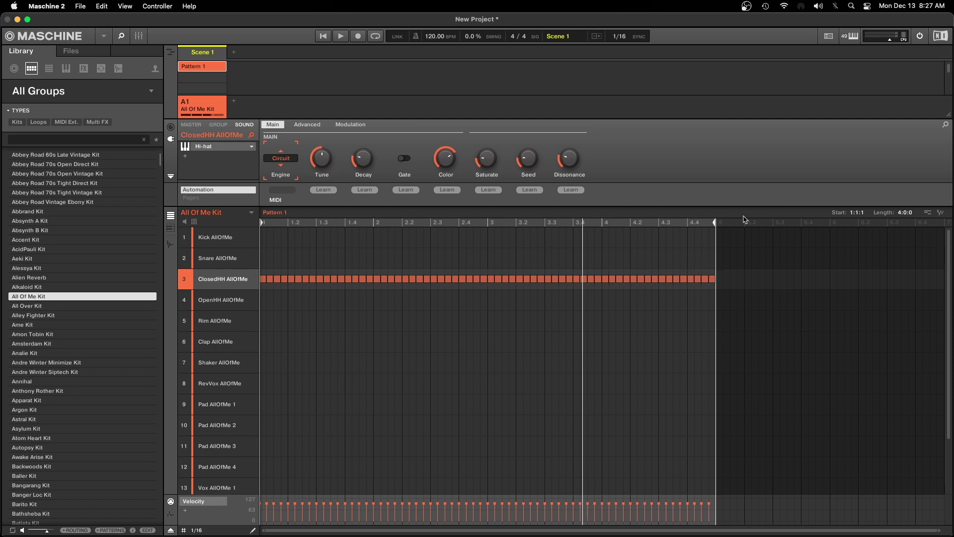
{"action": "key", "text": "space"}
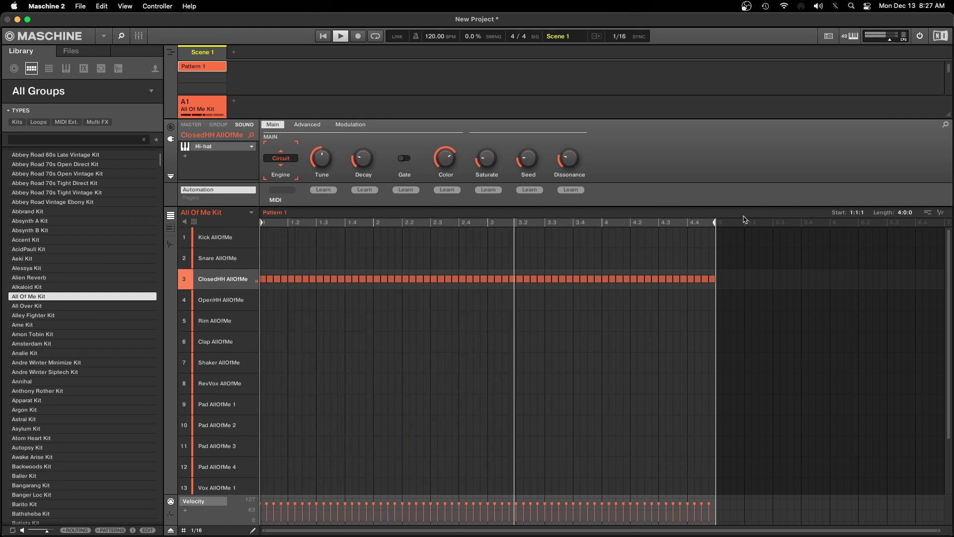
{"action": "key", "text": "space"}
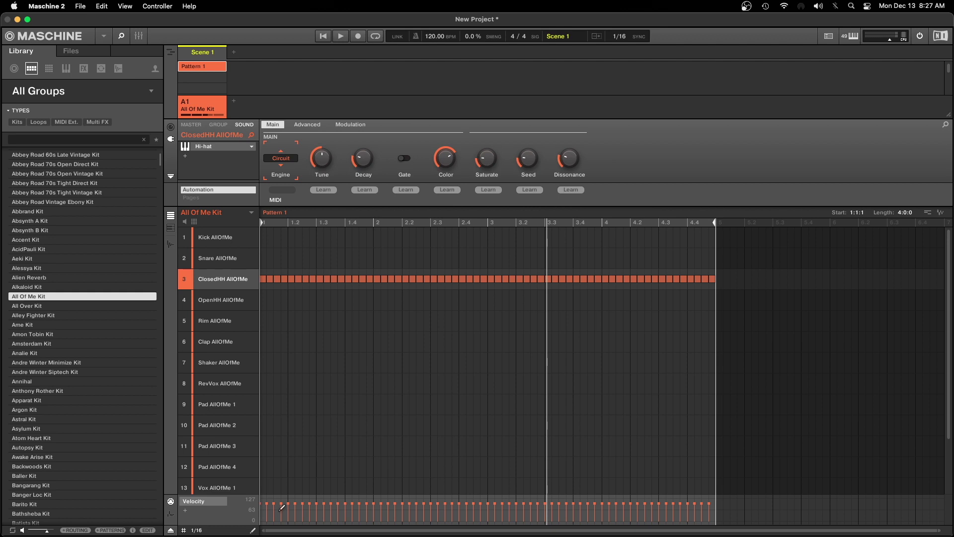
Set the step grid to 1/64 and paint a ClosedHH roll between beats 3 and 3.2.
{"action": "left_click", "coordinate": [197, 530]}
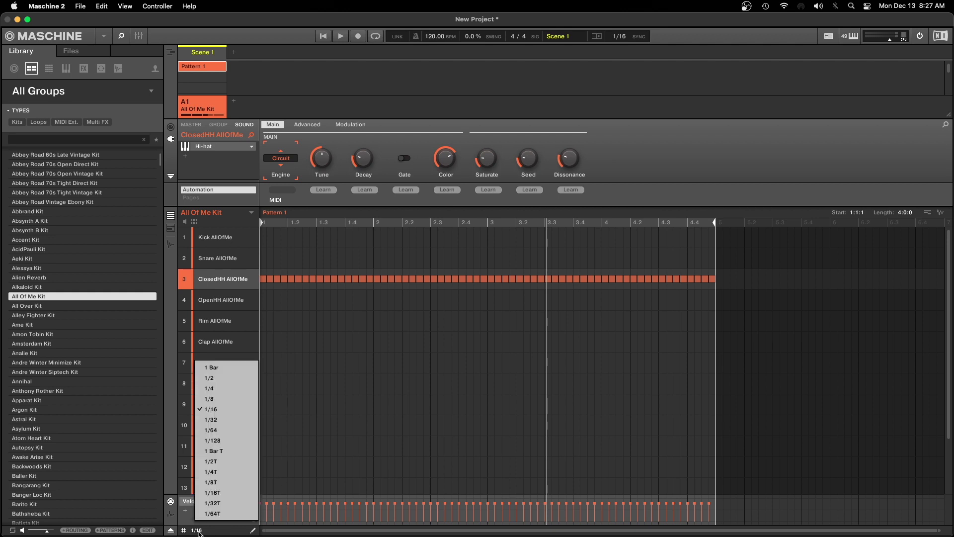
{"action": "left_click", "coordinate": [214, 430]}
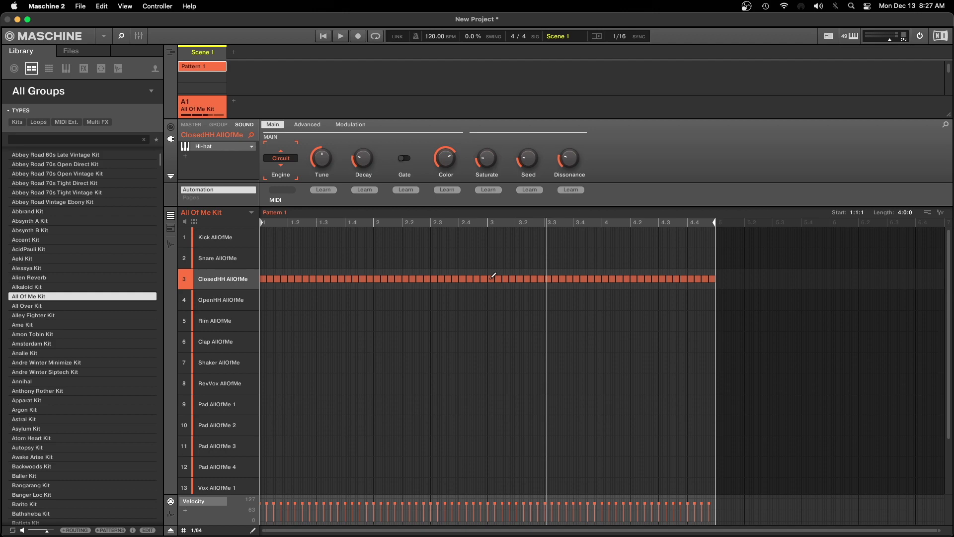
{"action": "left_click_drag", "start_coordinate": [492, 277], "coordinate": [514, 274]}
{"action": "left_click_drag", "start_coordinate": [490, 277], "coordinate": [513, 278]}
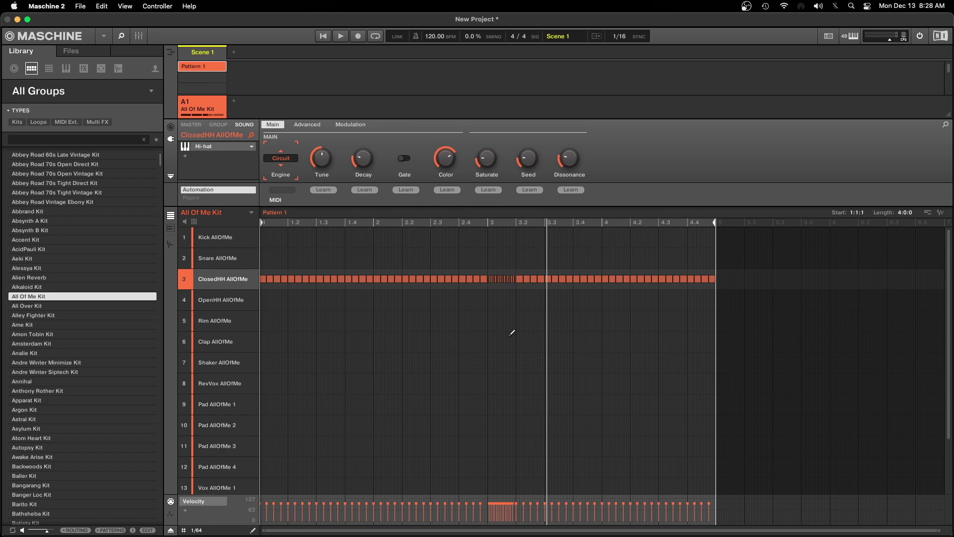
{"action": "key", "text": "space"}
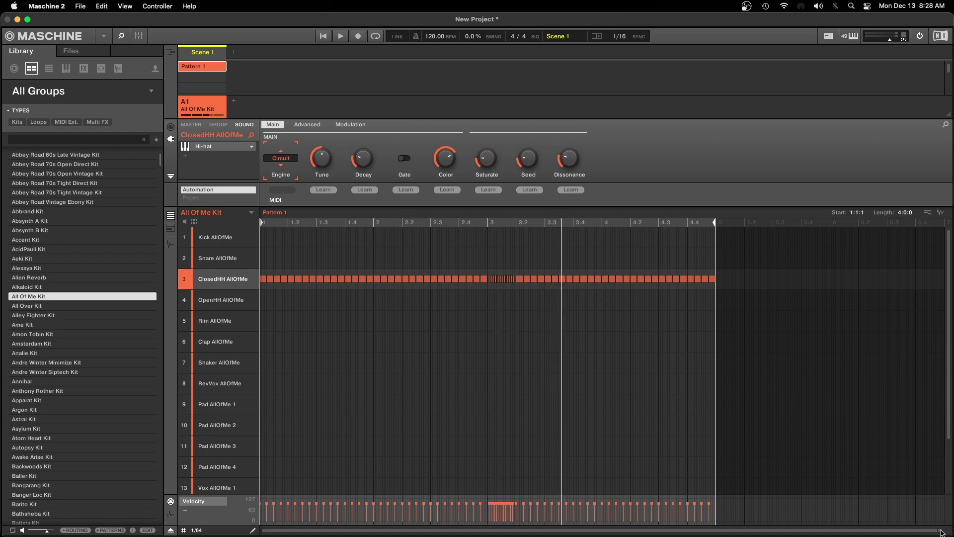
Fill the gaps at the start and end of the bar 3 ClosedHH roll with 1/64 notes and play it back.
{"action": "left_click_drag", "start_coordinate": [939, 530], "coordinate": [507, 533]}
{"action": "left_click_drag", "start_coordinate": [424, 531], "coordinate": [591, 531]}
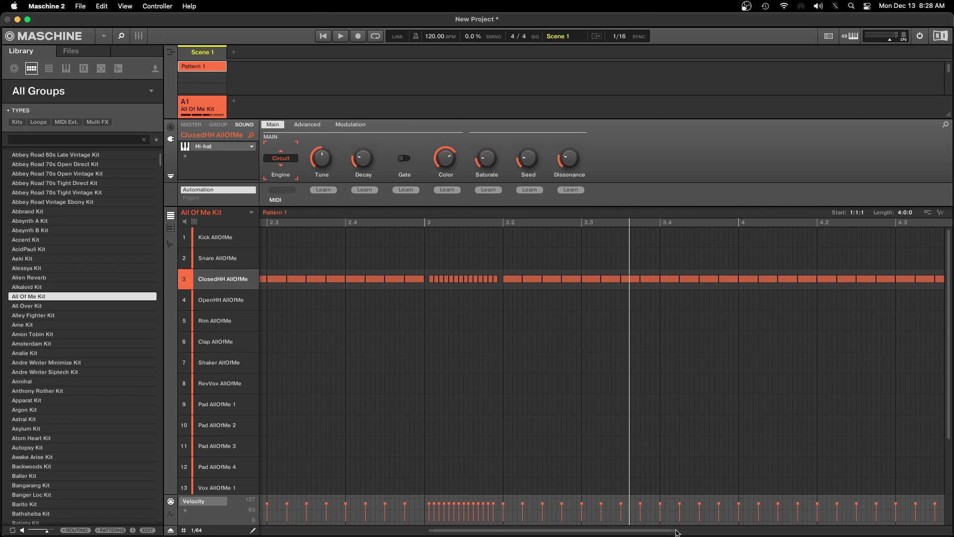
{"action": "left_click_drag", "start_coordinate": [674, 530], "coordinate": [534, 530]}
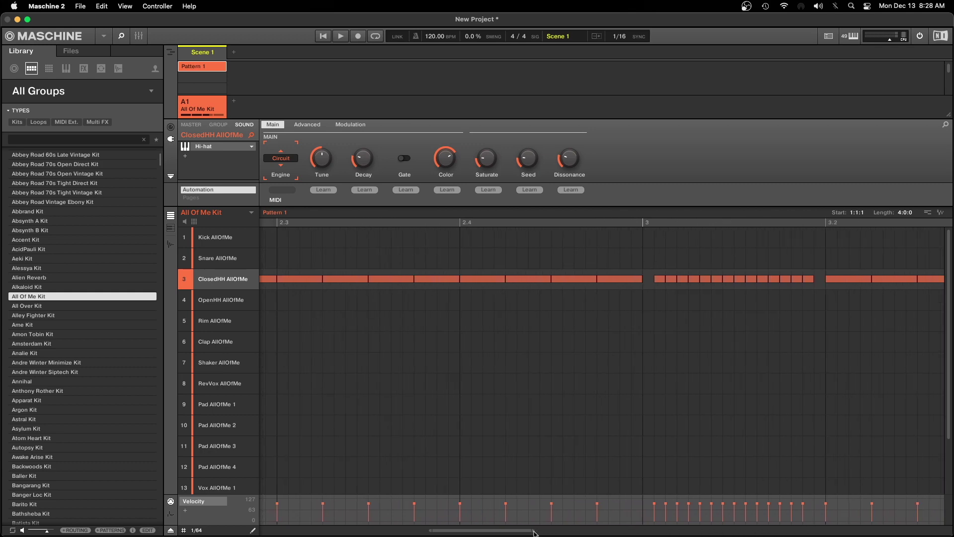
{"action": "left_click", "coordinate": [649, 279]}
{"action": "left_click", "coordinate": [820, 279]}
{"action": "left_click_drag", "start_coordinate": [482, 530], "coordinate": [501, 533]}
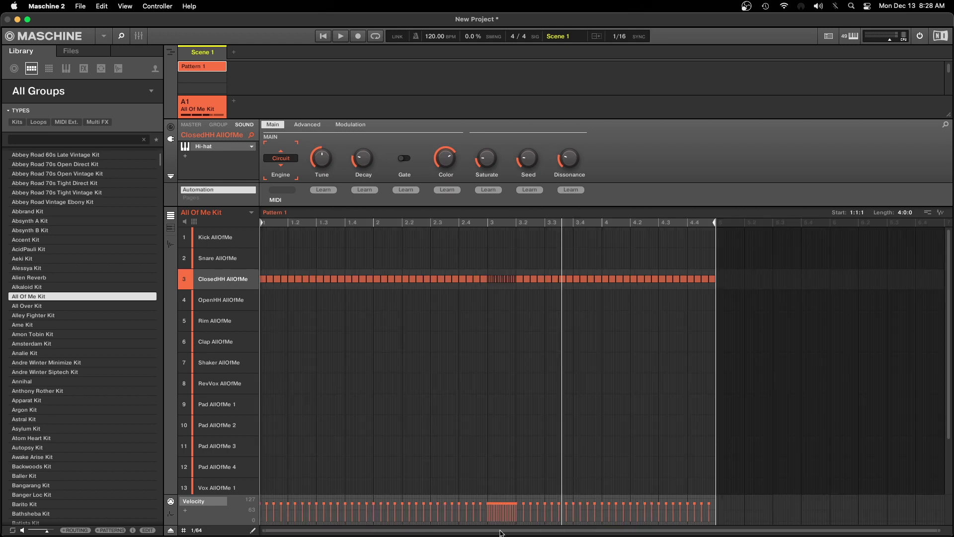
{"action": "key", "text": "space"}
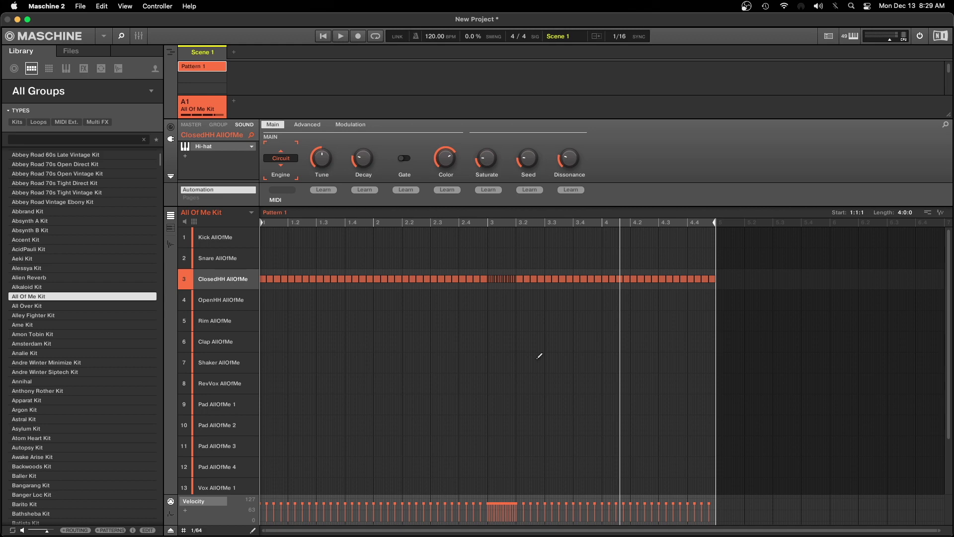
Paint another 1/64 ClosedHH roll from about 4.3 to just past bar 5, and delete all ClosedHH notes.
{"action": "mouse_move", "coordinate": [724, 282]}
{"action": "left_mouse_down"}
{"action": "mouse_move", "coordinate": [677, 279]}
{"action": "mouse_move", "coordinate": [670, 264]}
{"action": "left_mouse_up"}
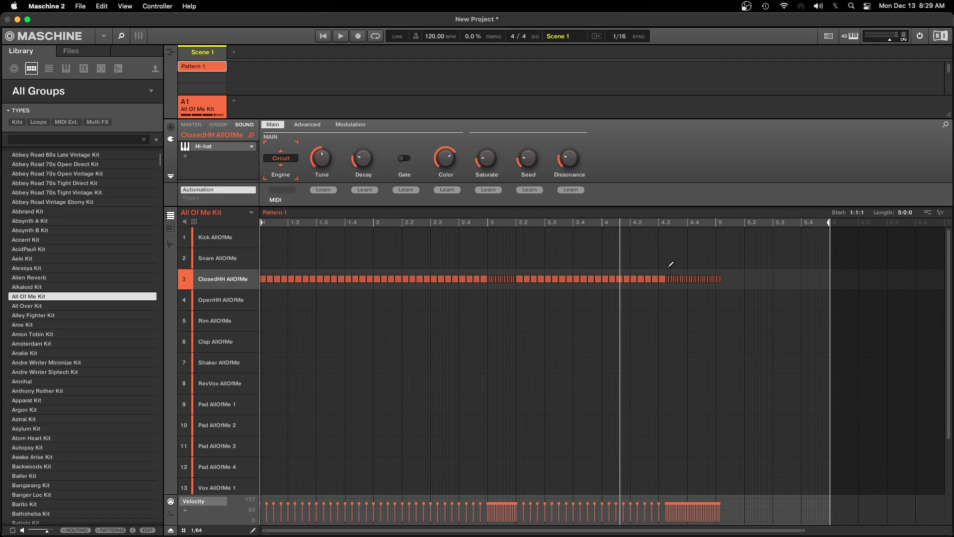
{"action": "left_click", "coordinate": [252, 531]}
{"action": "mouse_move", "coordinate": [755, 274]}
{"action": "left_mouse_down"}
{"action": "mouse_move", "coordinate": [314, 295]}
{"action": "mouse_move", "coordinate": [239, 288]}
{"action": "left_mouse_up"}
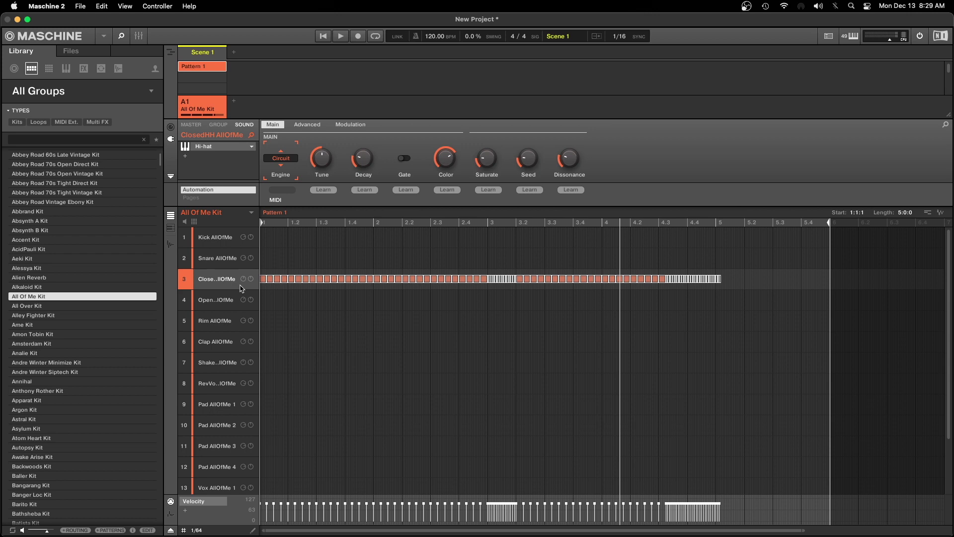
{"action": "key", "text": "Delete"}
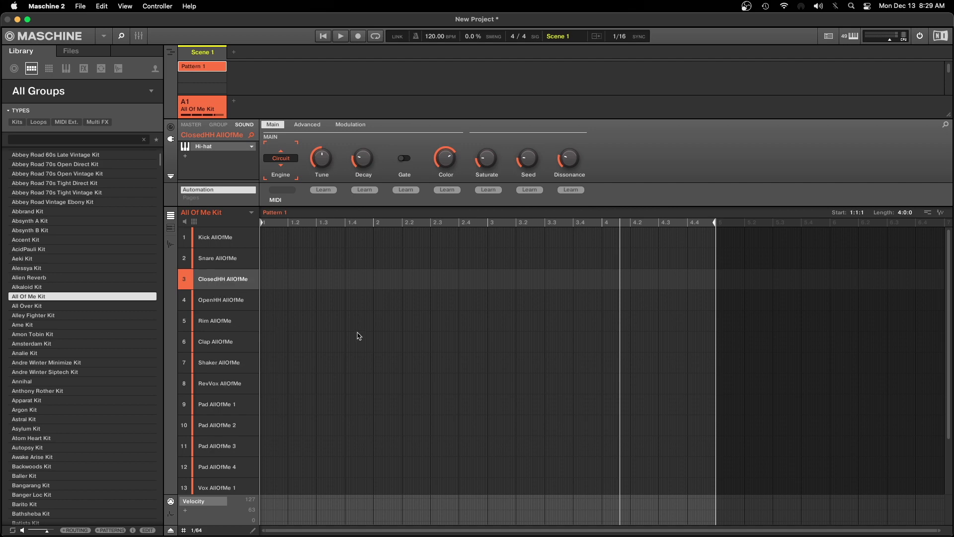
Set the step grid back to 1/16 and enlarge the arranger area.
{"action": "left_click", "coordinate": [197, 530]}
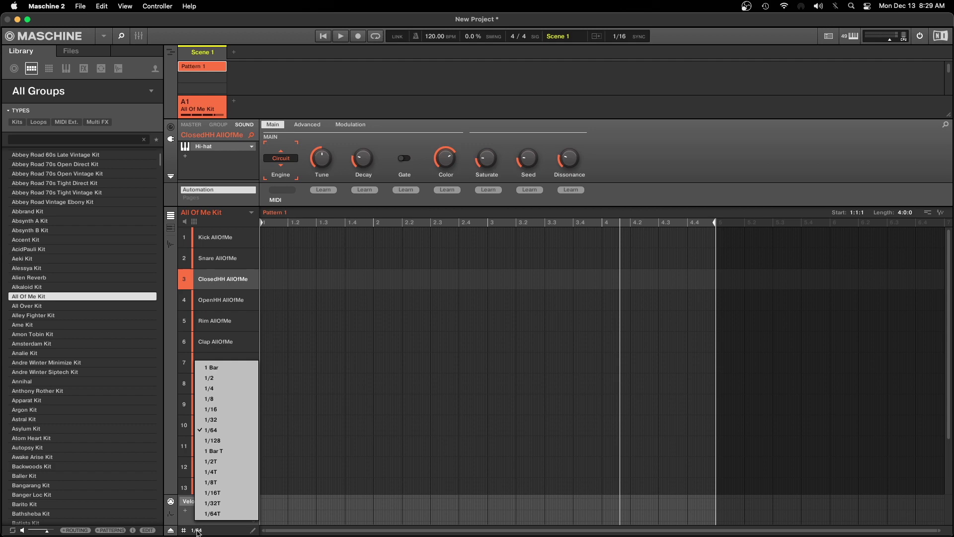
{"action": "left_click", "coordinate": [220, 409]}
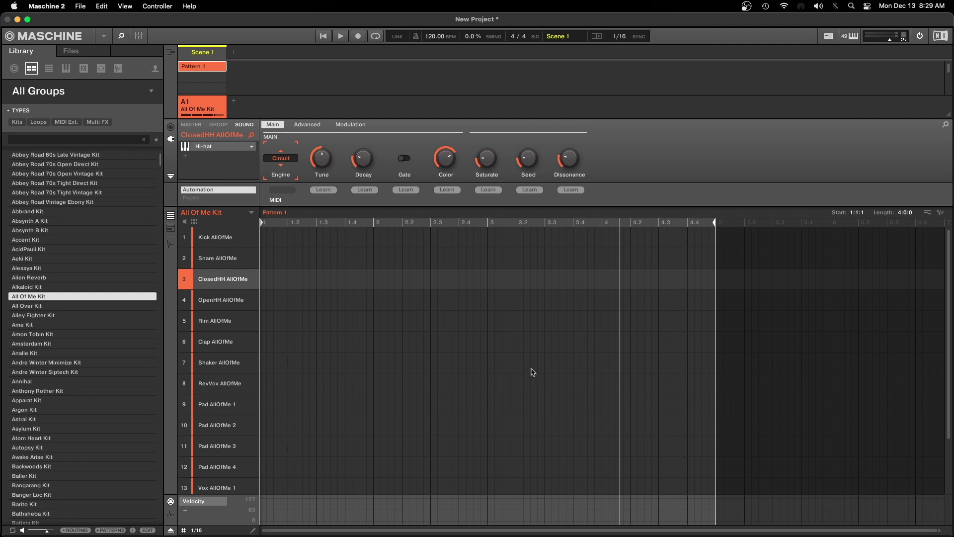
{"action": "left_click_drag", "start_coordinate": [948, 115], "coordinate": [950, 174]}
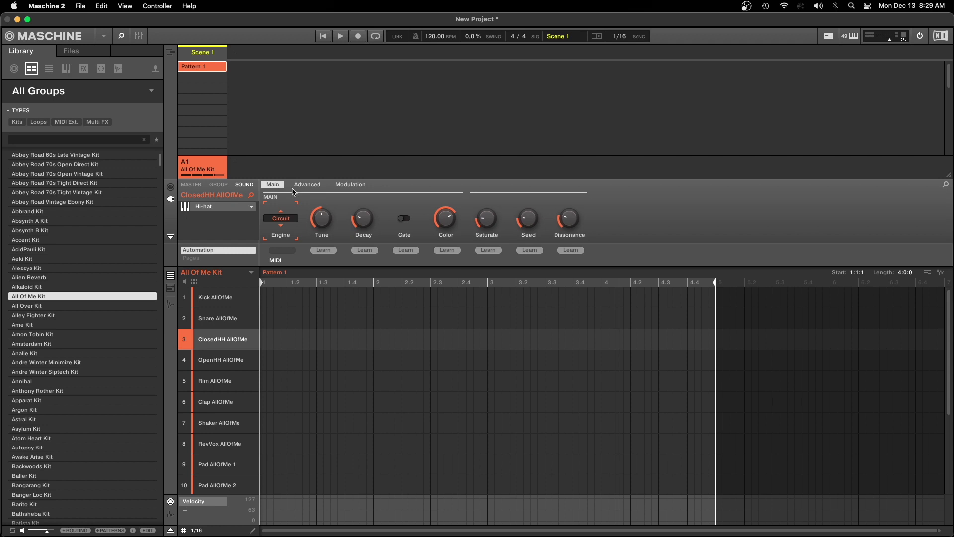
{"action": "left_click", "coordinate": [234, 52]}
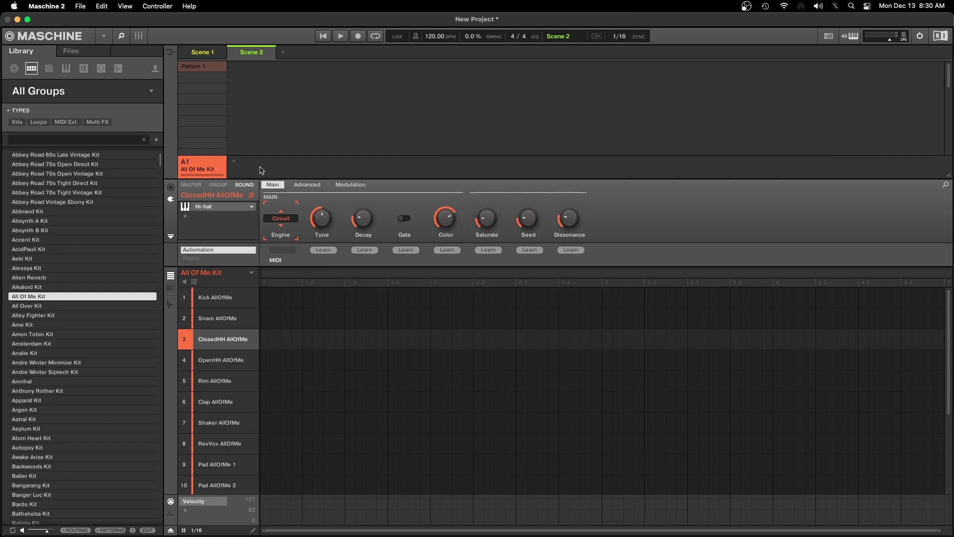
{"action": "right_click", "coordinate": [258, 54]}
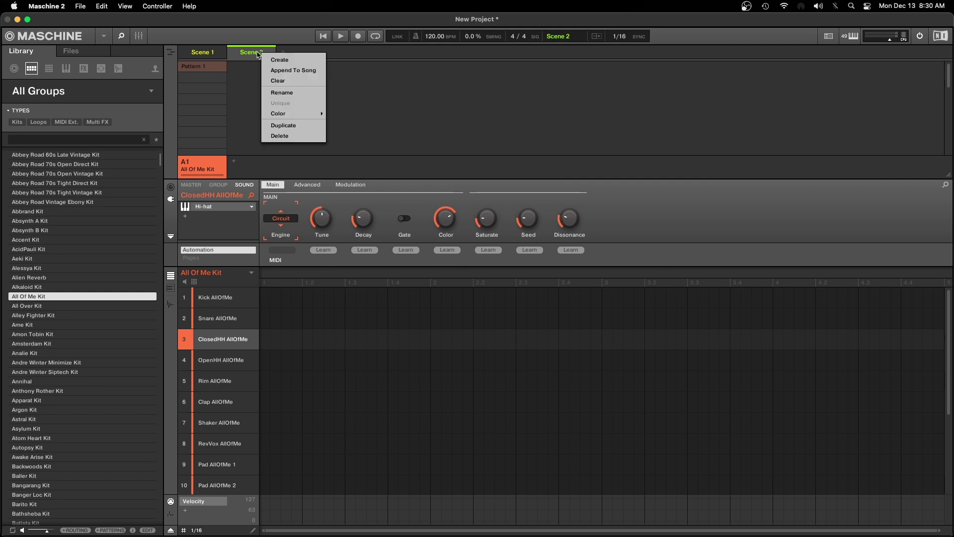
{"action": "left_click", "coordinate": [280, 136]}
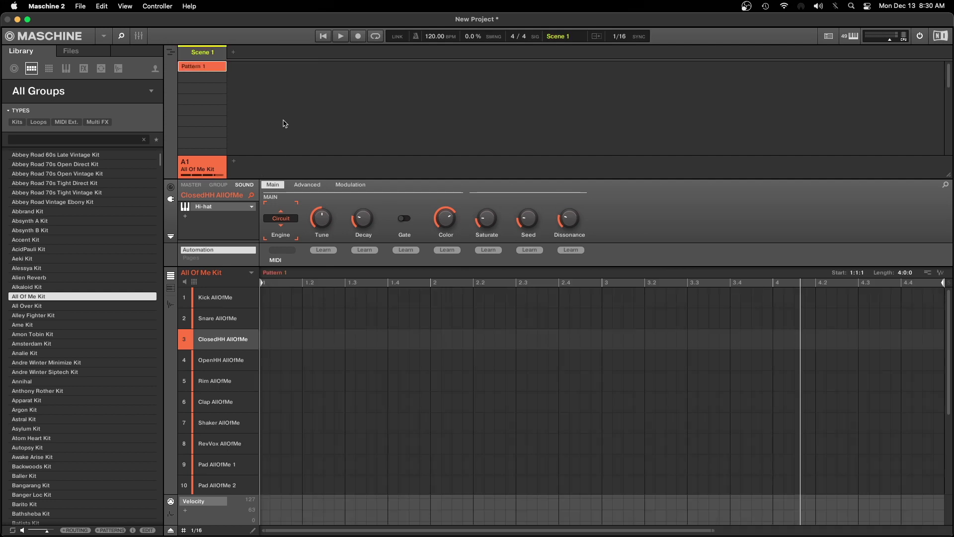
Add eight empty groups after the All Of Me Kit group, from B1 through H1 plus A2.
{"action": "left_click", "coordinate": [234, 161]}
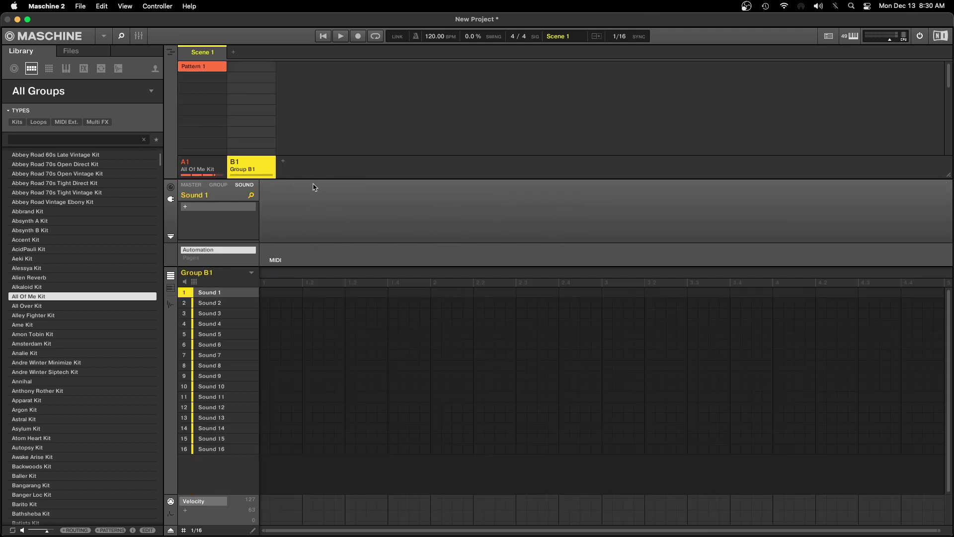
{"action": "left_click", "coordinate": [283, 161]}
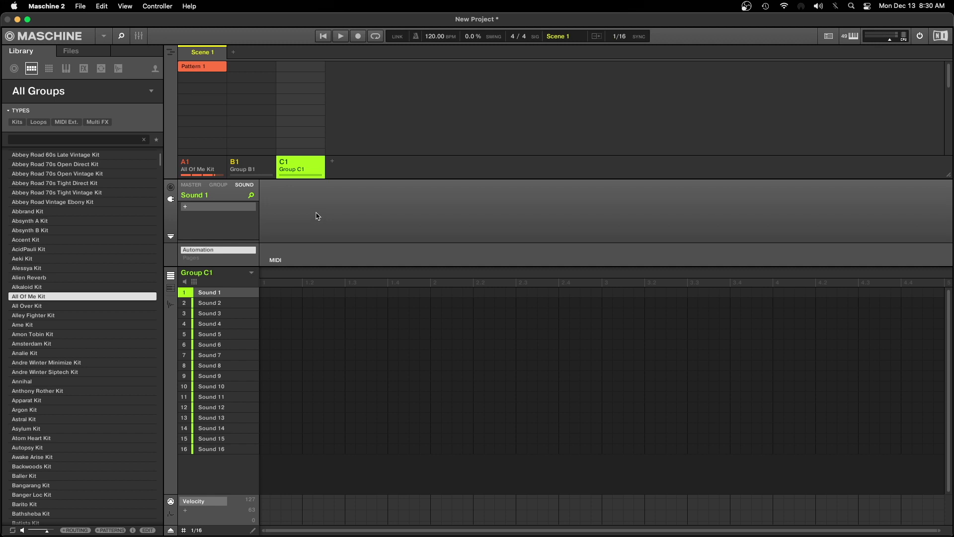
{"action": "left_click", "coordinate": [332, 161]}
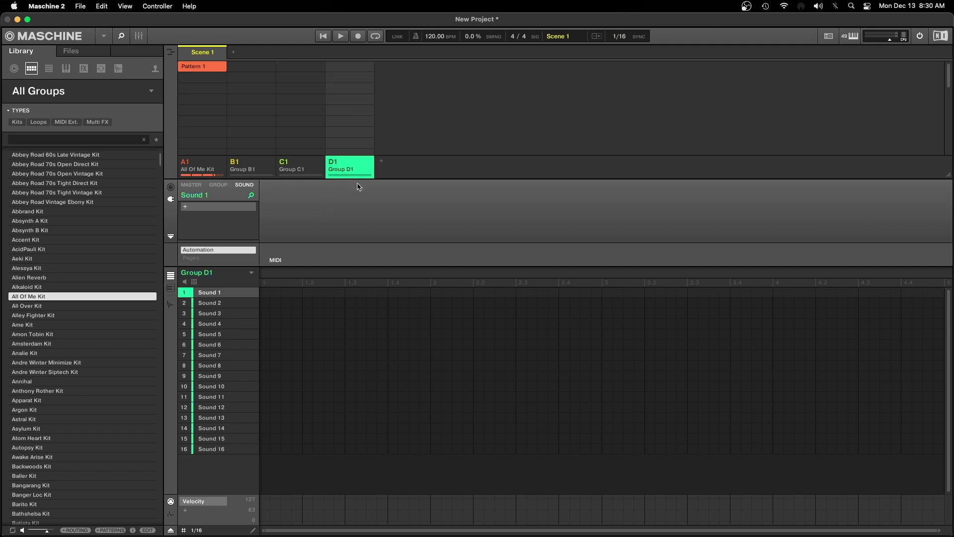
{"action": "left_click", "coordinate": [382, 163]}
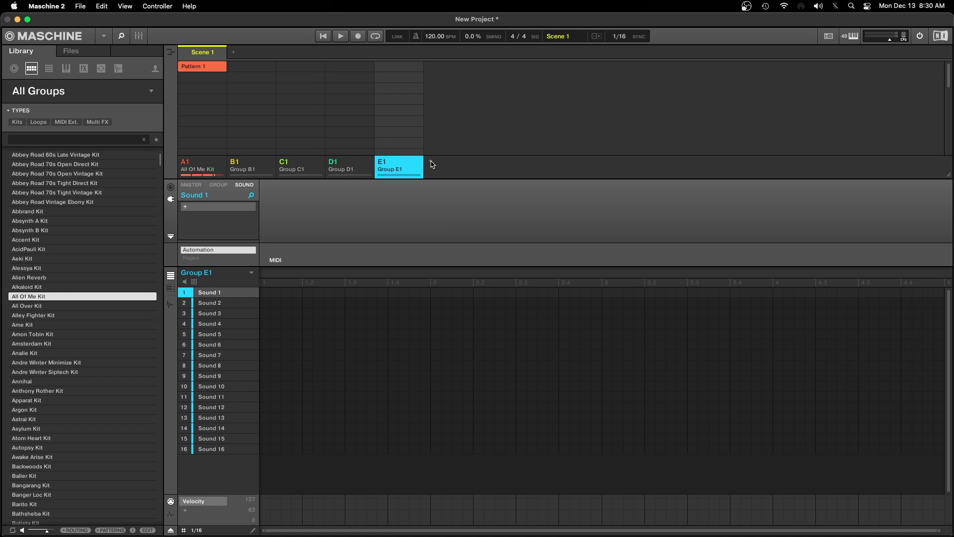
{"action": "left_click", "coordinate": [432, 164]}
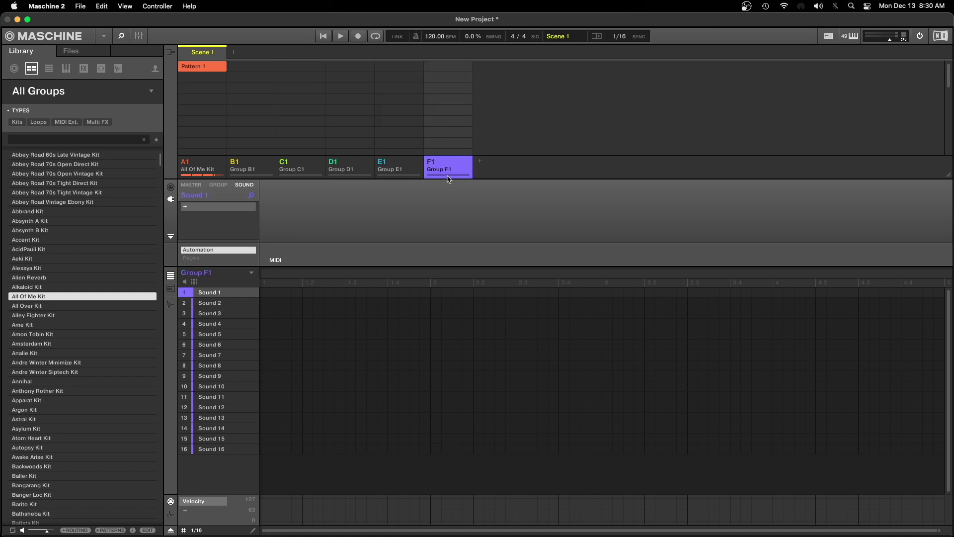
{"action": "left_click", "coordinate": [482, 164]}
{"action": "left_click", "coordinate": [528, 161]}
{"action": "left_click", "coordinate": [578, 161]}
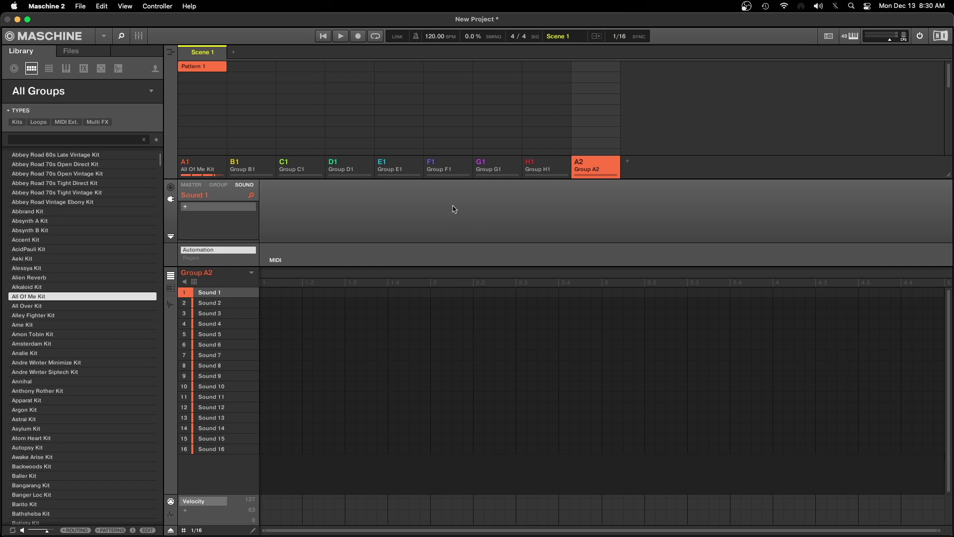
Set the color of the All Of Me Kit group to red.
{"action": "left_click", "coordinate": [208, 164]}
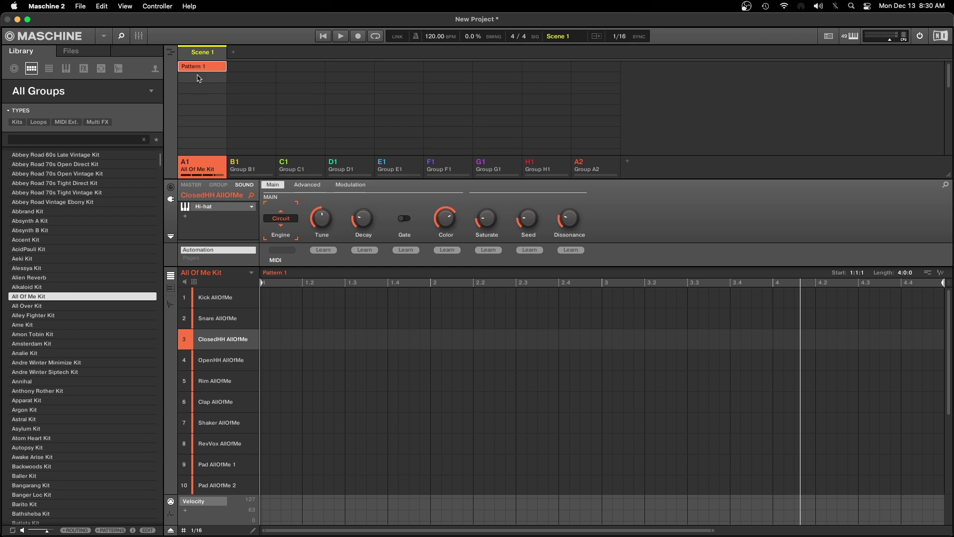
{"action": "right_click", "coordinate": [206, 161]}
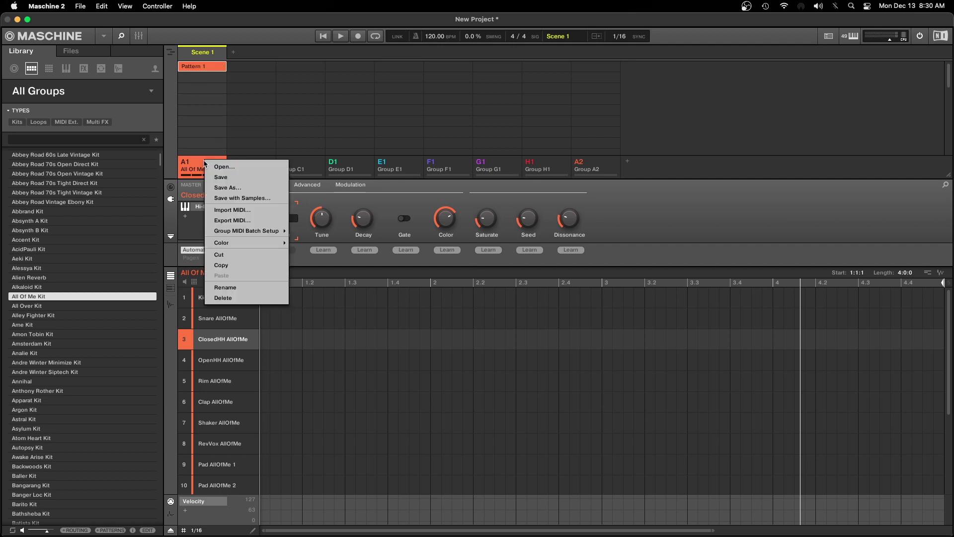
{"action": "mouse_move", "coordinate": [229, 243]}
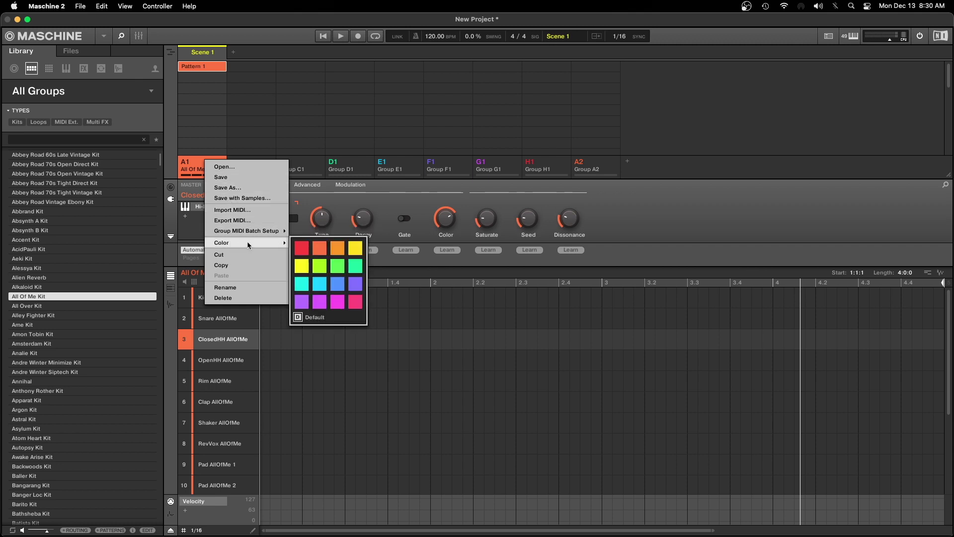
{"action": "left_click", "coordinate": [303, 251]}
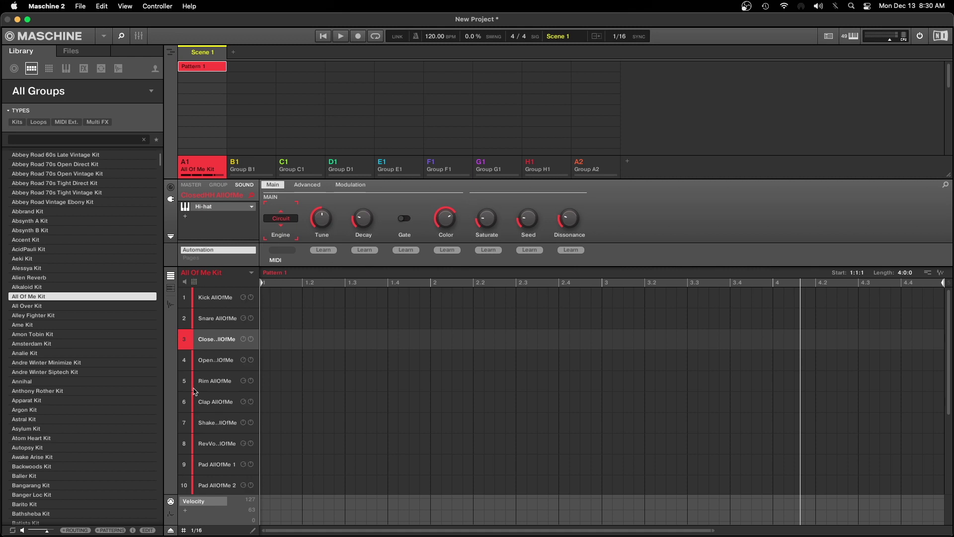
Color the Kick AllOfMe sound mint green and the Snare AllOfMe sound orange.
{"action": "right_click", "coordinate": [207, 297]}
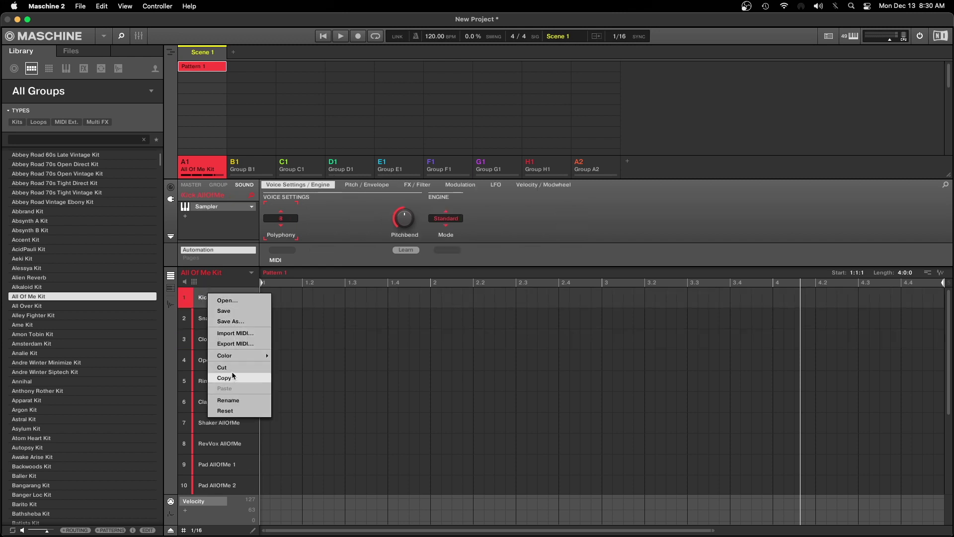
{"action": "mouse_move", "coordinate": [235, 356]}
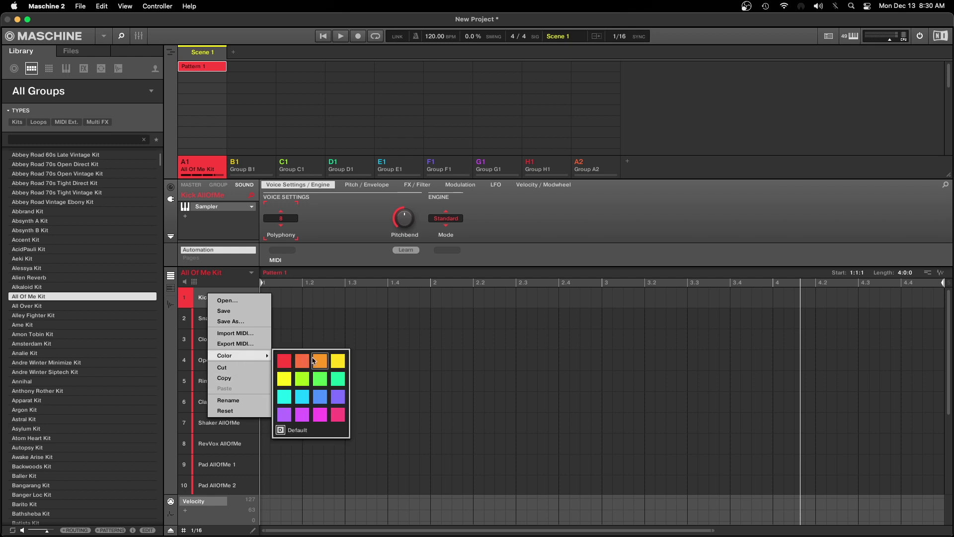
{"action": "left_click", "coordinate": [338, 379]}
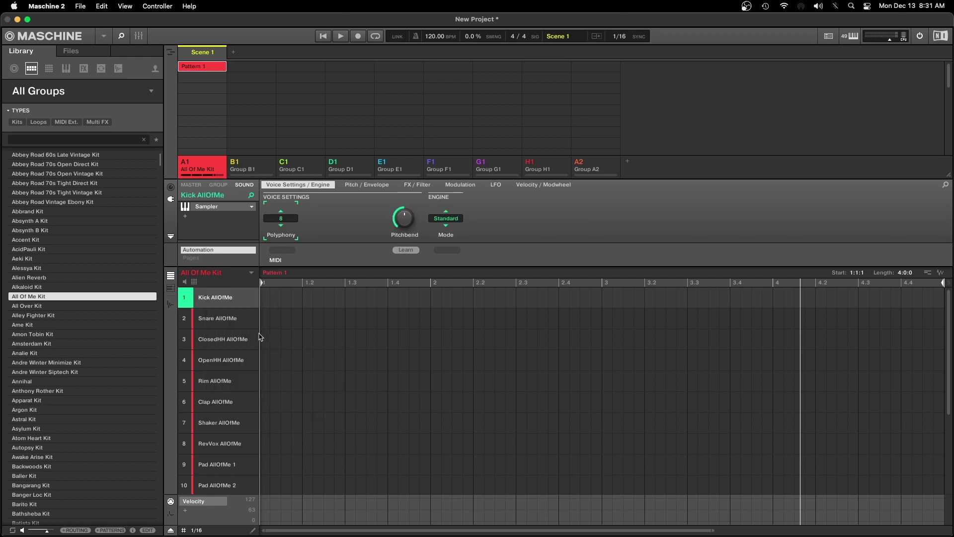
{"action": "right_click", "coordinate": [205, 318]}
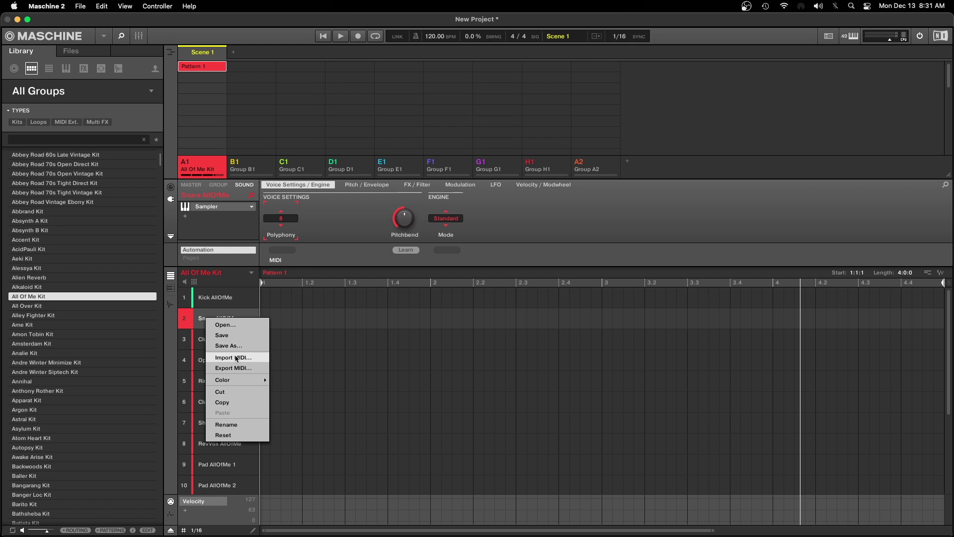
{"action": "mouse_move", "coordinate": [235, 380]}
{"action": "left_click", "coordinate": [321, 390]}
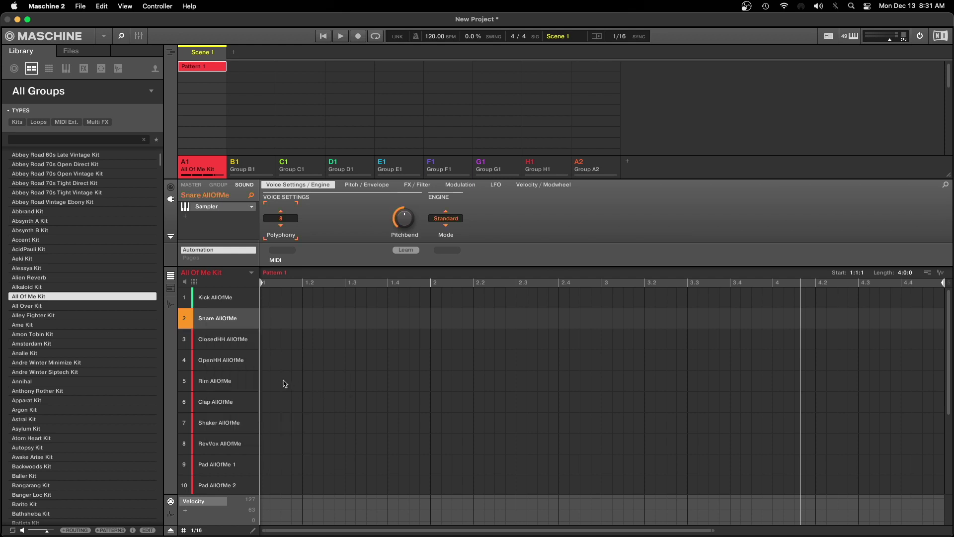
Color both the ClosedHH and OpenHH AllOfMe sounds lime green.
{"action": "right_click", "coordinate": [213, 340]}
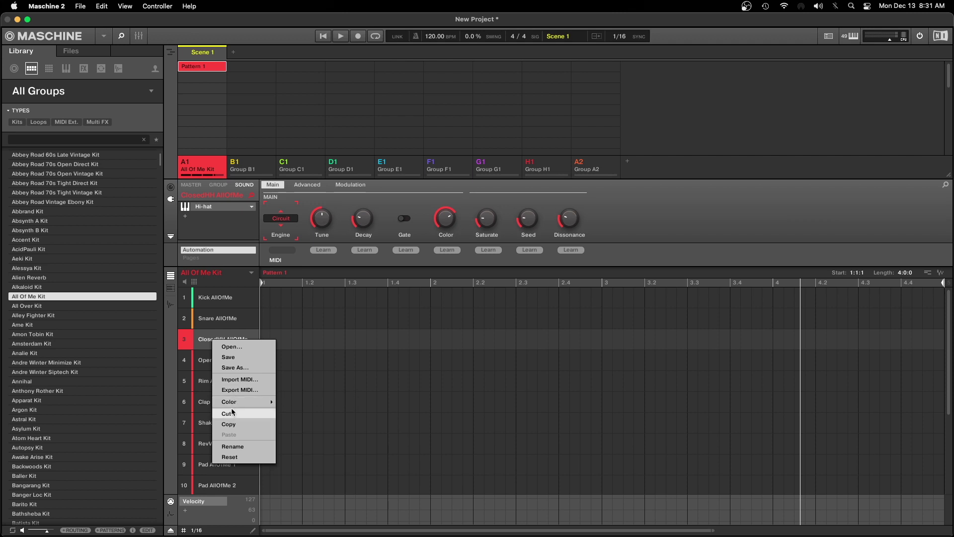
{"action": "mouse_move", "coordinate": [240, 402]}
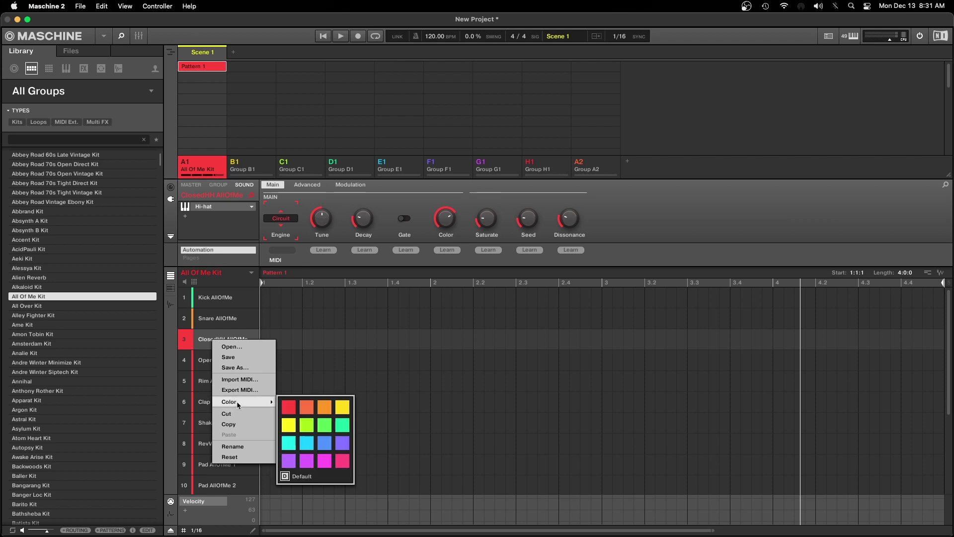
{"action": "left_click", "coordinate": [309, 426]}
{"action": "right_click", "coordinate": [221, 364]}
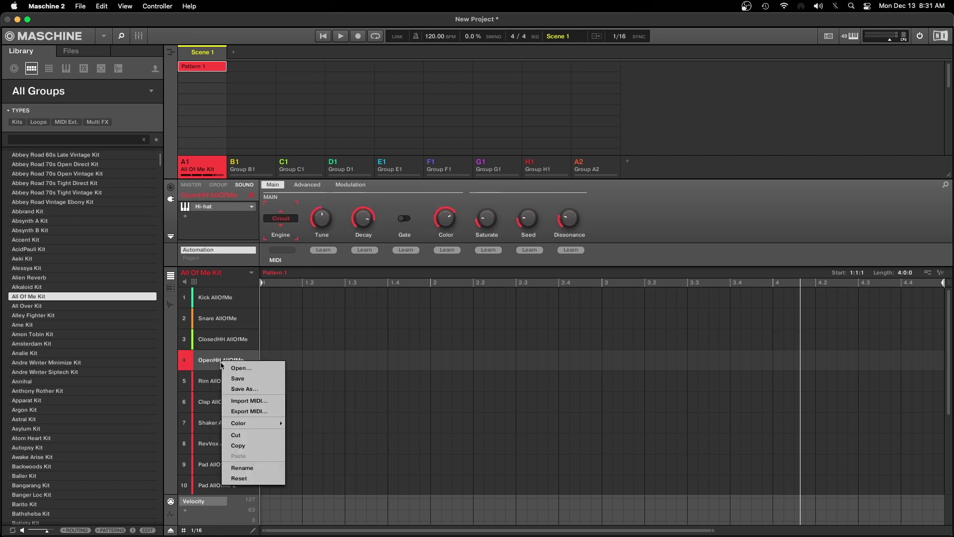
{"action": "mouse_move", "coordinate": [241, 422]}
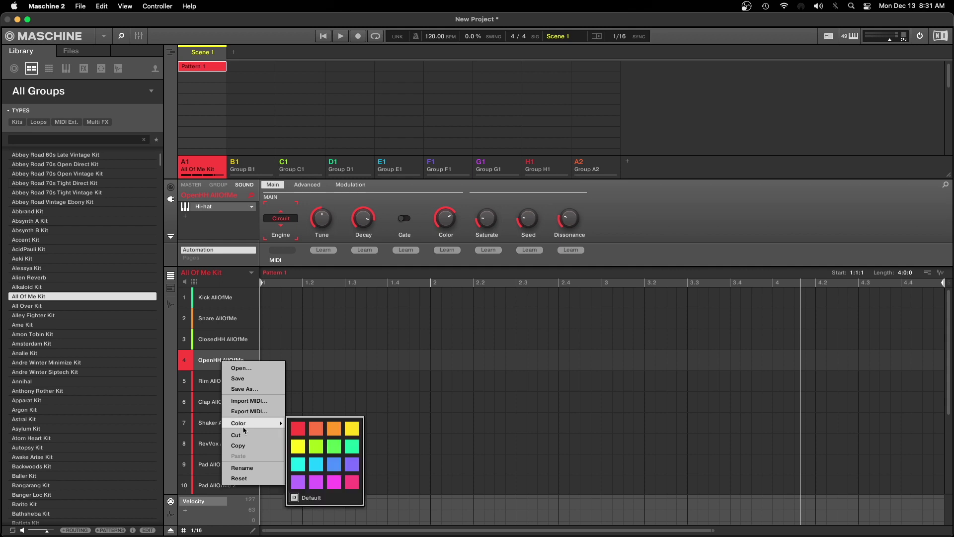
{"action": "left_click", "coordinate": [315, 449]}
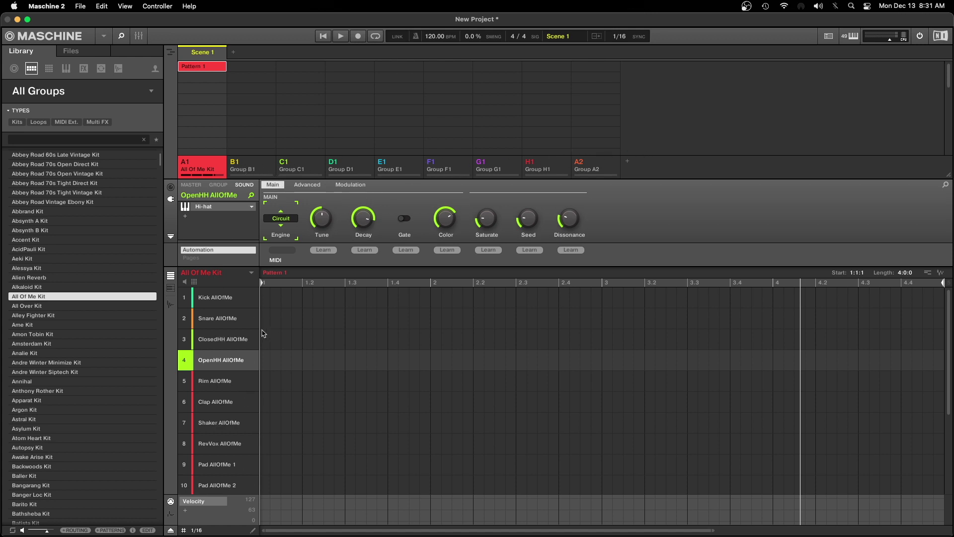
Set the color of the All Of Me Kit group to orange-red.
{"action": "right_click", "coordinate": [207, 164]}
{"action": "mouse_move", "coordinate": [242, 243]}
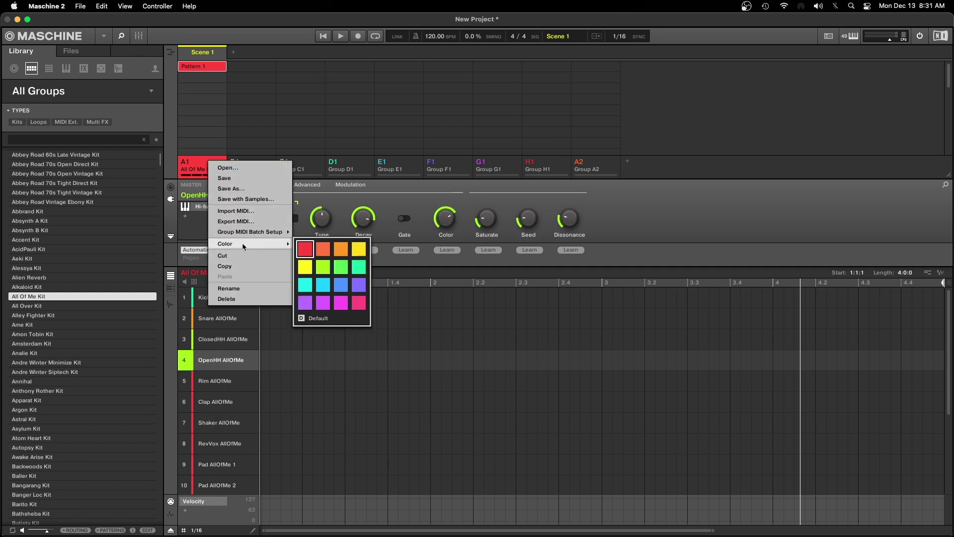
{"action": "left_click", "coordinate": [308, 248]}
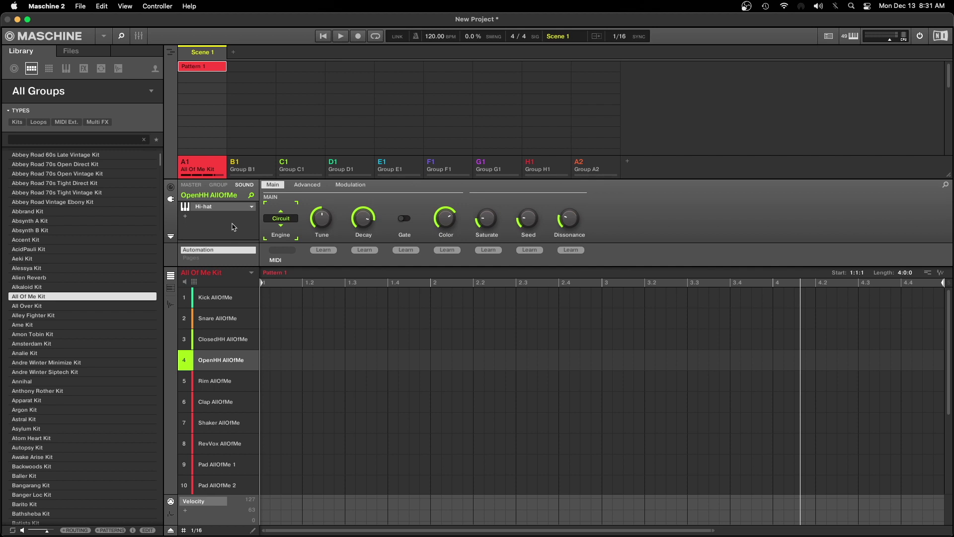
{"action": "right_click", "coordinate": [204, 166]}
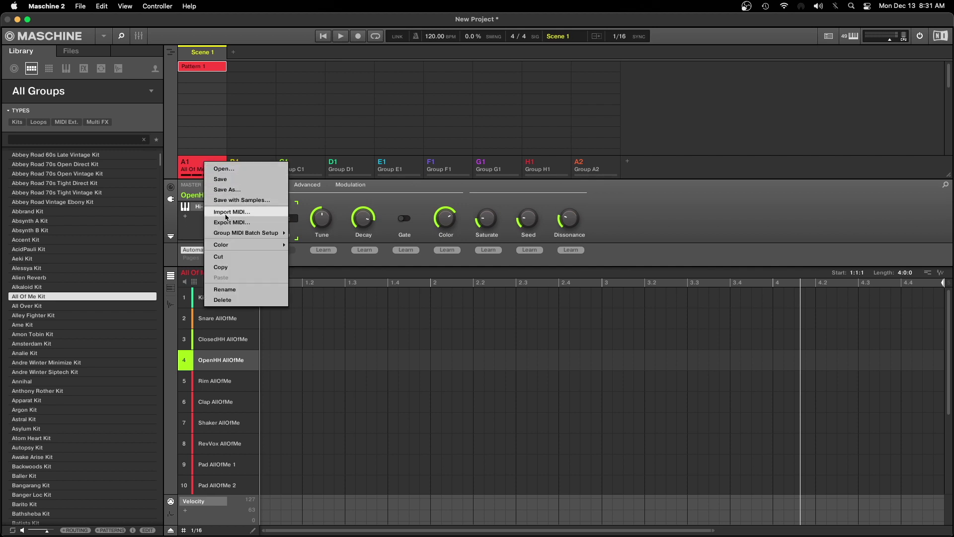
{"action": "mouse_move", "coordinate": [228, 244]}
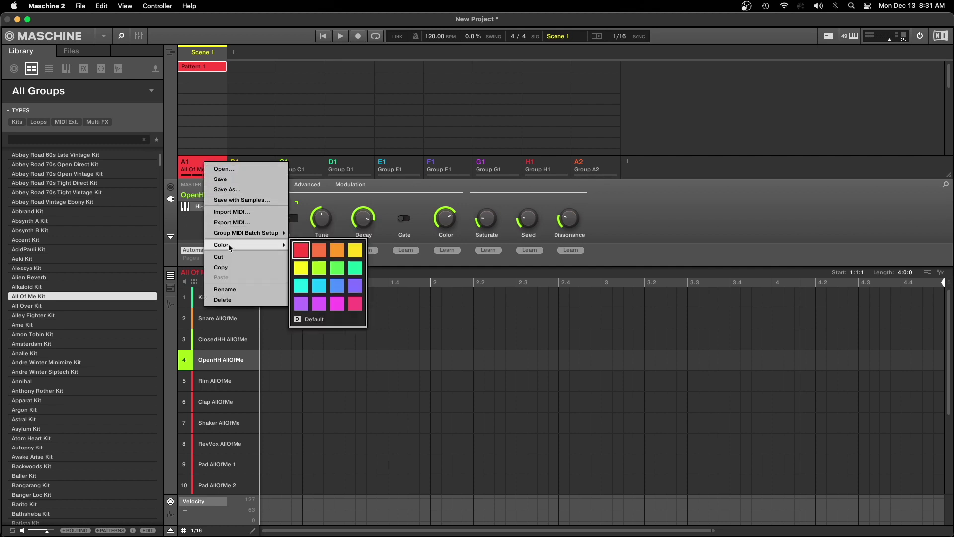
{"action": "left_click", "coordinate": [319, 250]}
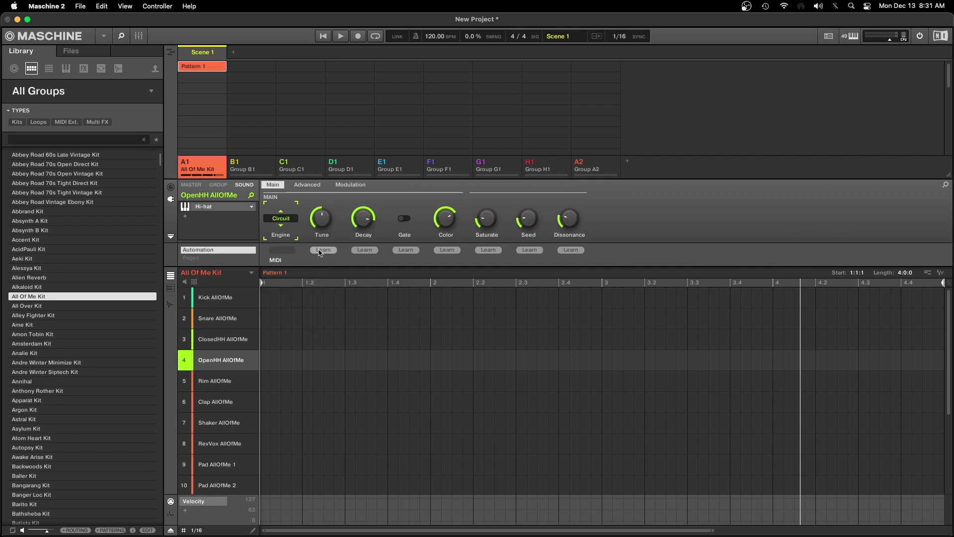
{"action": "right_click", "coordinate": [204, 360]}
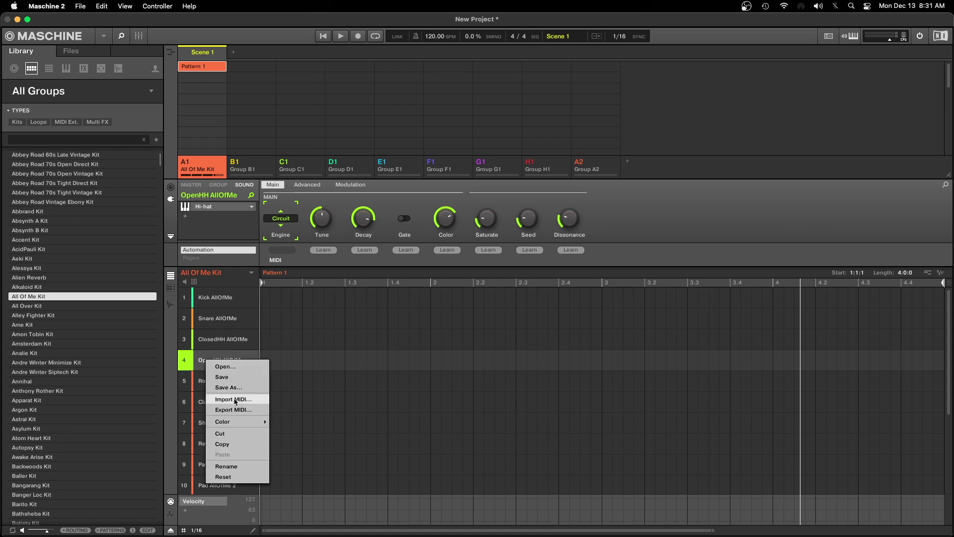
{"action": "left_click", "coordinate": [202, 368]}
{"action": "right_click", "coordinate": [219, 274]}
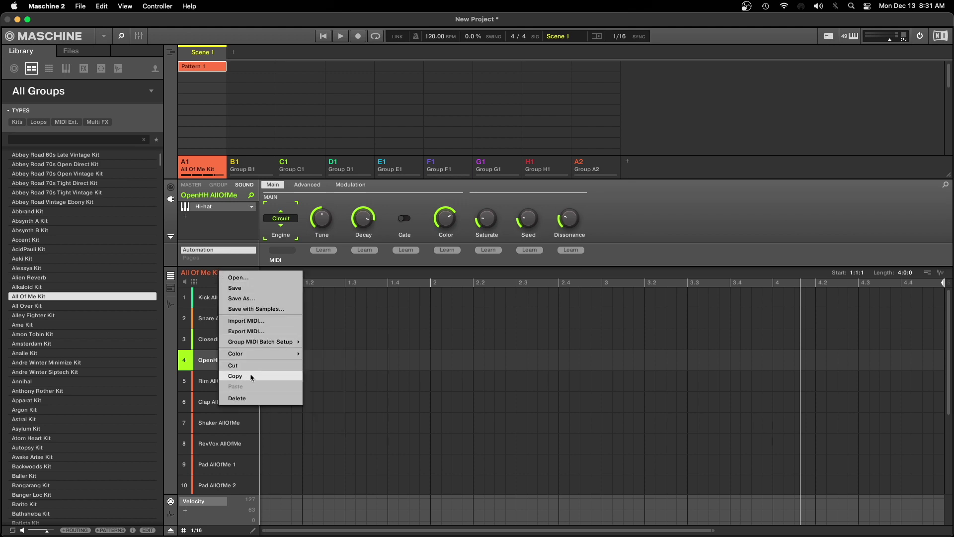
{"action": "left_click", "coordinate": [647, 216]}
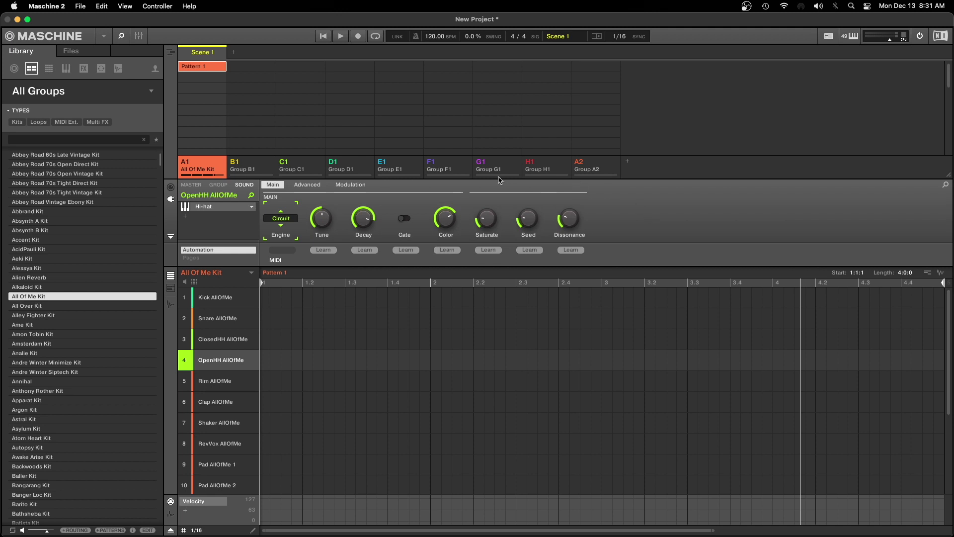
Switch through groups H1, B1, A1, C1, D1 and E1 to compare their colors and sound lists.
{"action": "left_click", "coordinate": [553, 167]}
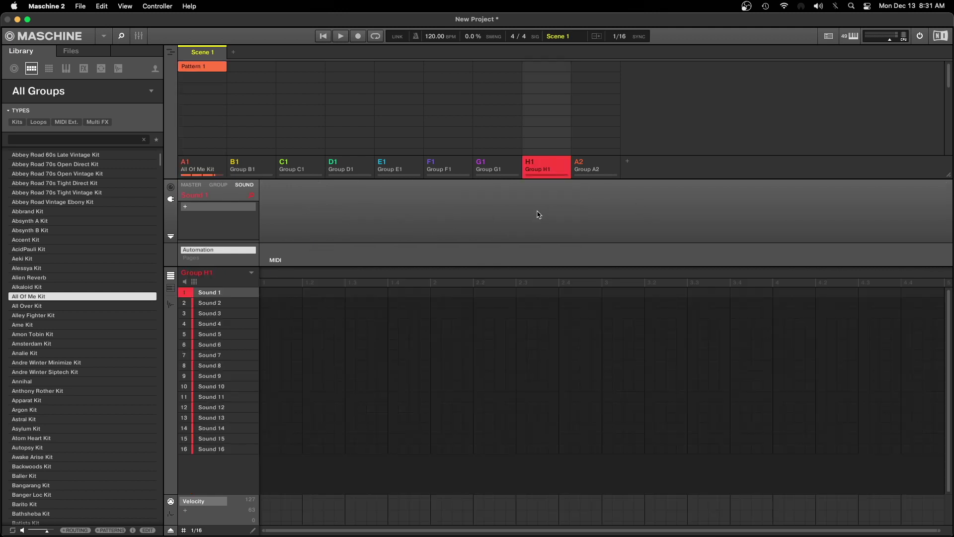
{"action": "left_click", "coordinate": [254, 165]}
{"action": "left_click", "coordinate": [211, 167]}
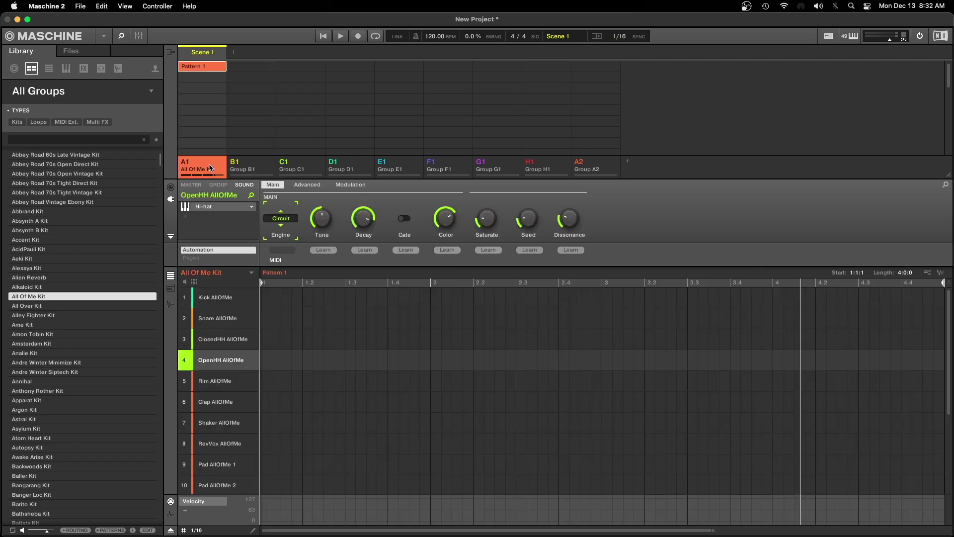
{"action": "left_click", "coordinate": [251, 167]}
{"action": "left_click", "coordinate": [309, 165]}
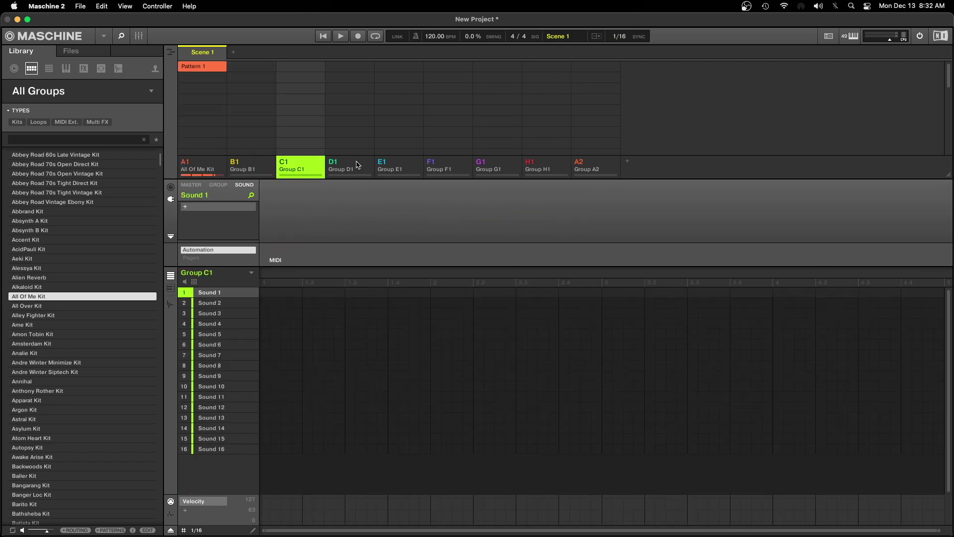
{"action": "left_click", "coordinate": [356, 164]}
{"action": "left_click", "coordinate": [415, 166]}
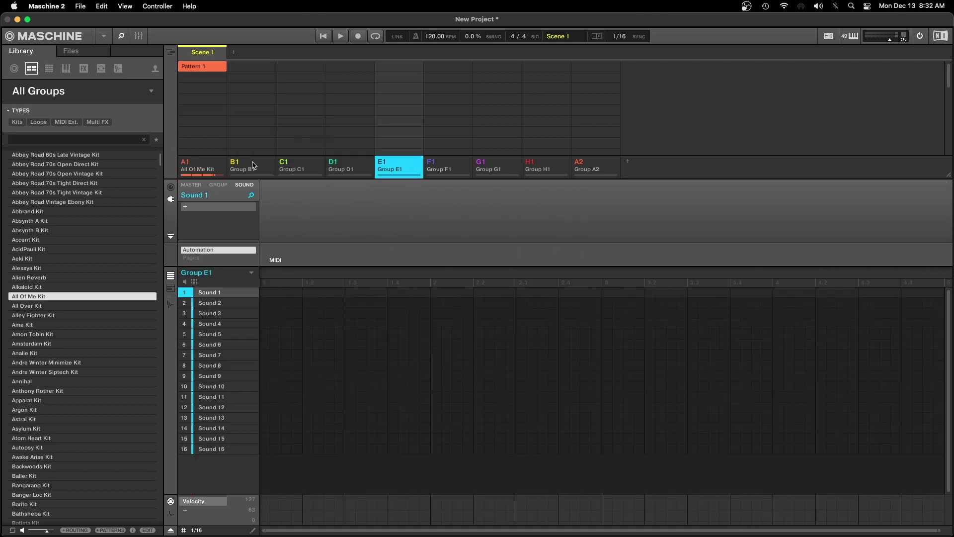
Rename group B1 as Piano.
{"action": "left_click", "coordinate": [212, 165]}
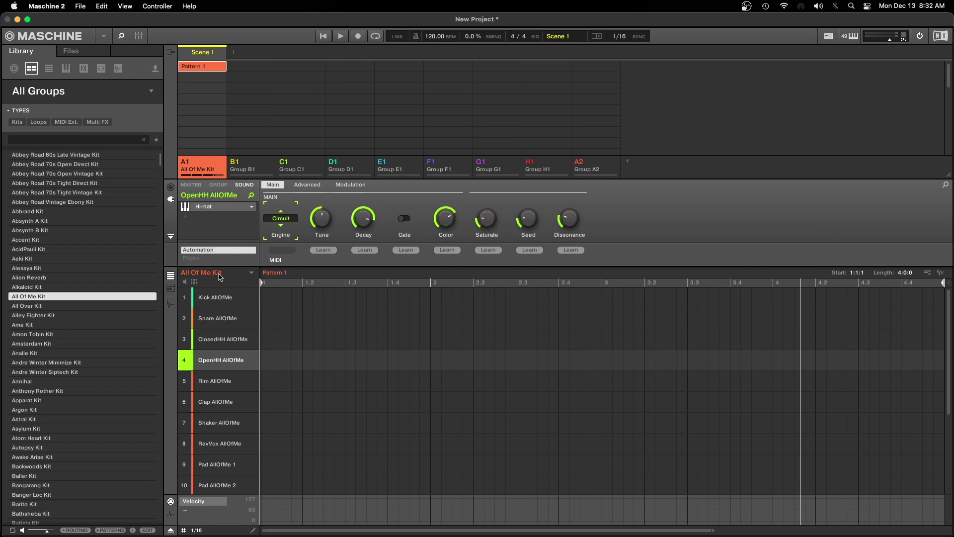
{"action": "left_click", "coordinate": [259, 164]}
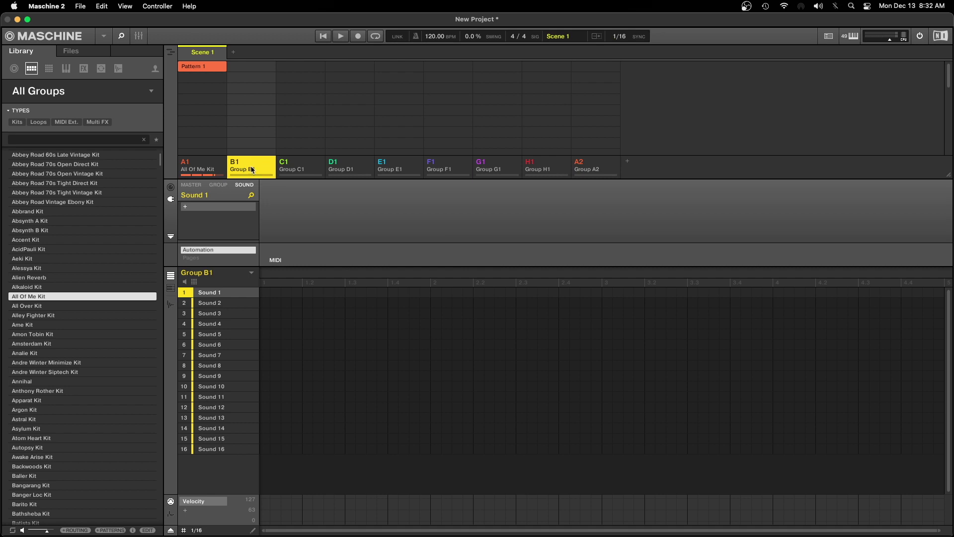
{"action": "right_click", "coordinate": [252, 170]}
{"action": "mouse_move", "coordinate": [275, 252]}
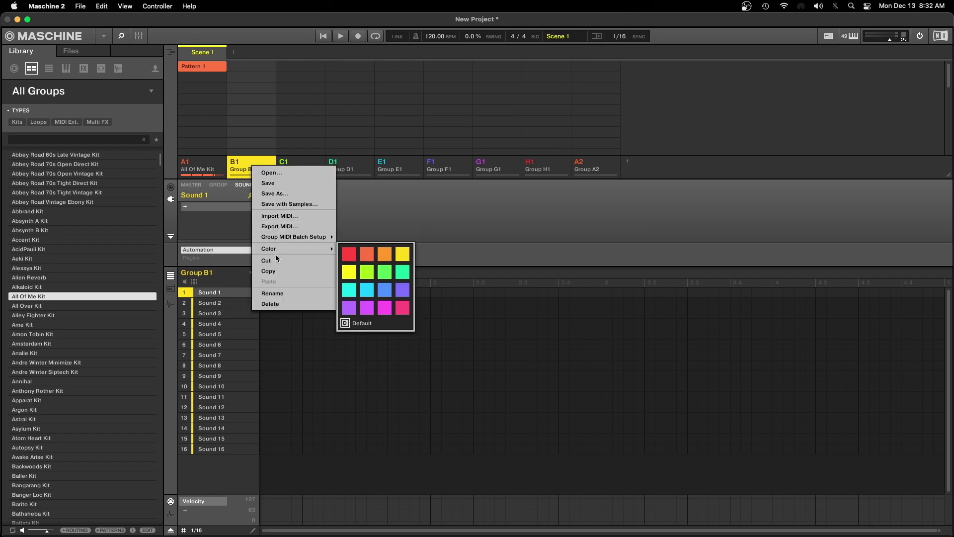
{"action": "left_click", "coordinate": [282, 293]}
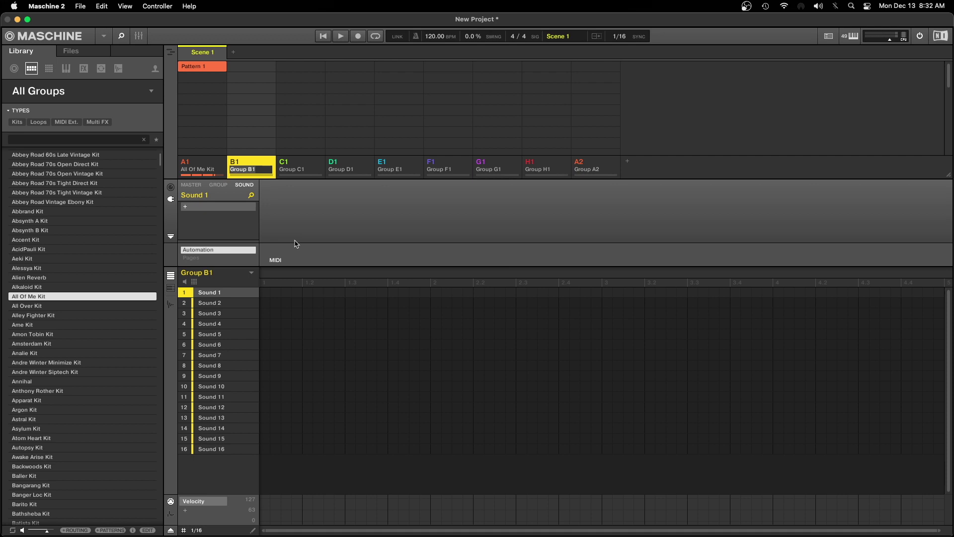
{"action": "type", "text": "Pi"}
{"action": "key", "text": "Return"}
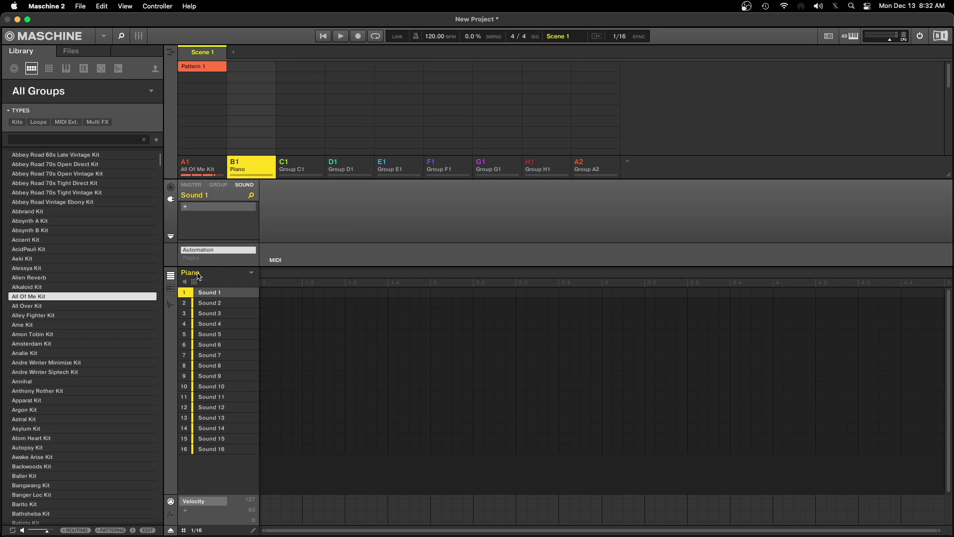
Rename group C1 as GoldMind Sample.
{"action": "left_click", "coordinate": [301, 160]}
{"action": "right_click", "coordinate": [302, 160]}
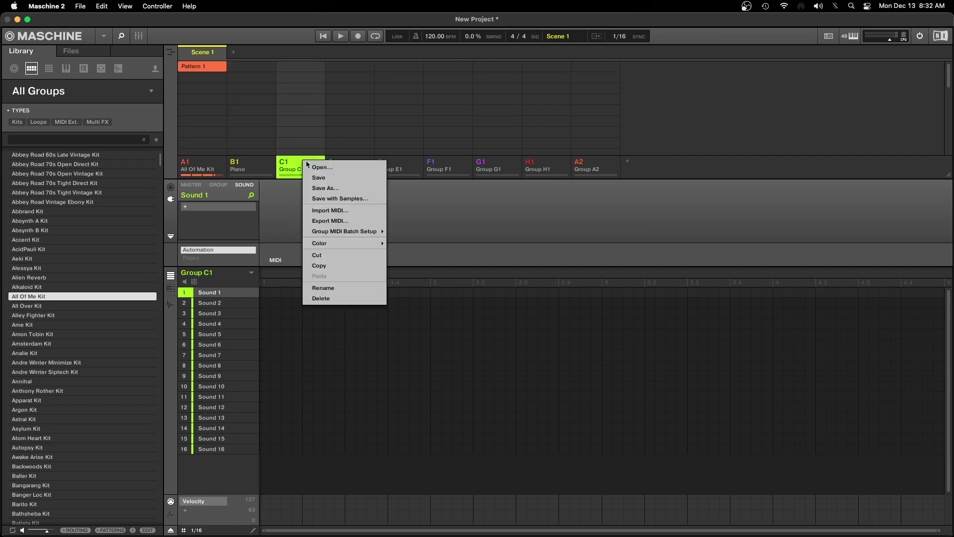
{"action": "left_click", "coordinate": [324, 287]}
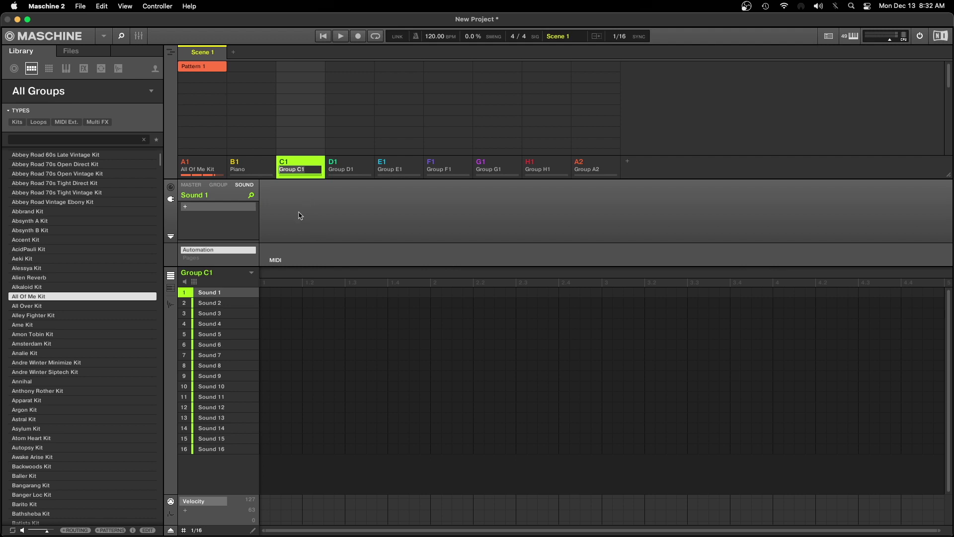
{"action": "type", "text": "G"}
{"action": "type", "text": "ple"}
{"action": "key", "text": "Return"}
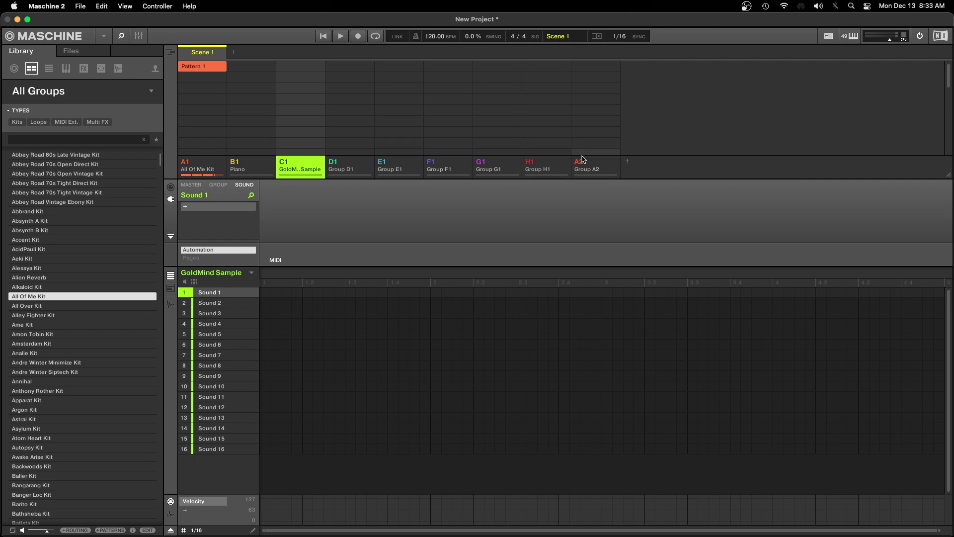
Rename Scene 1 as Intro.
{"action": "right_click", "coordinate": [200, 55]}
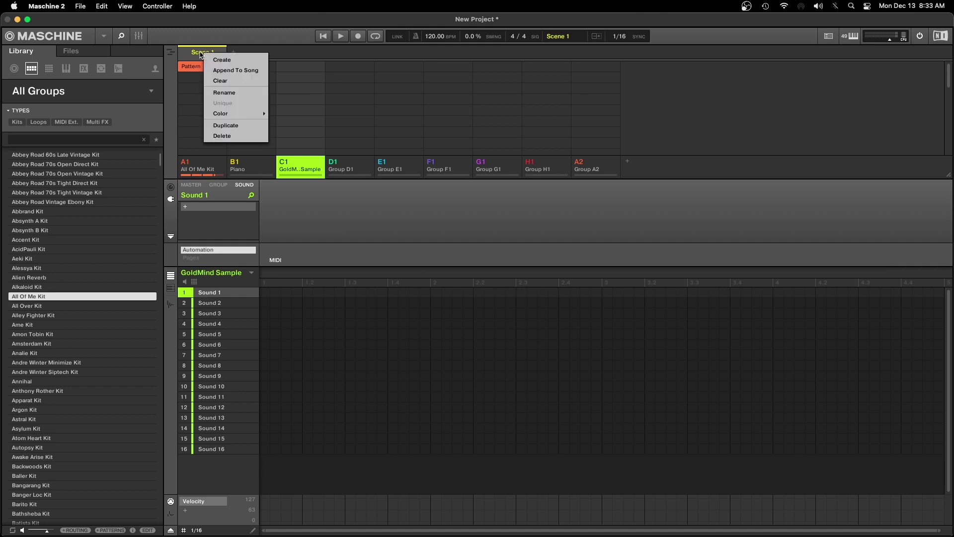
{"action": "left_click", "coordinate": [224, 92]}
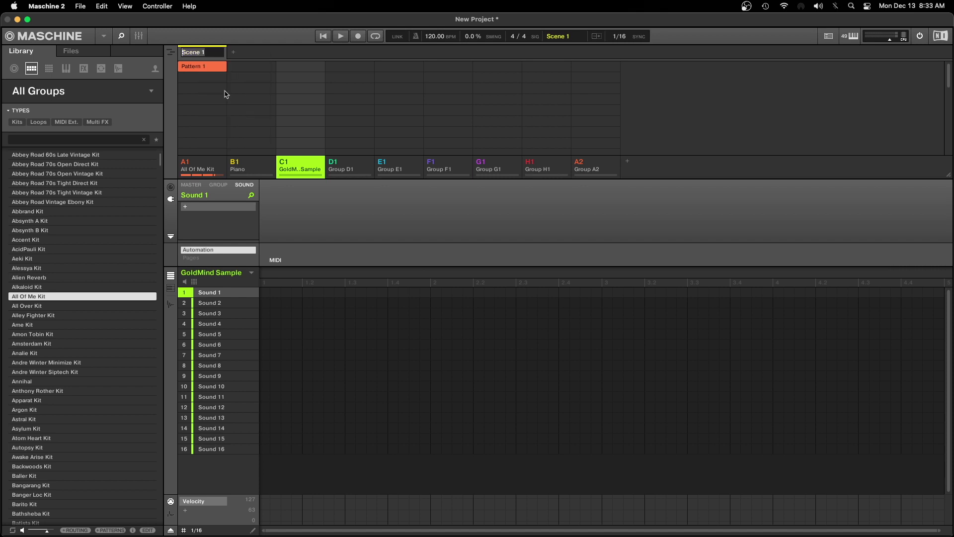
{"action": "key", "text": "BackSpace"}
{"action": "key", "text": "Return"}
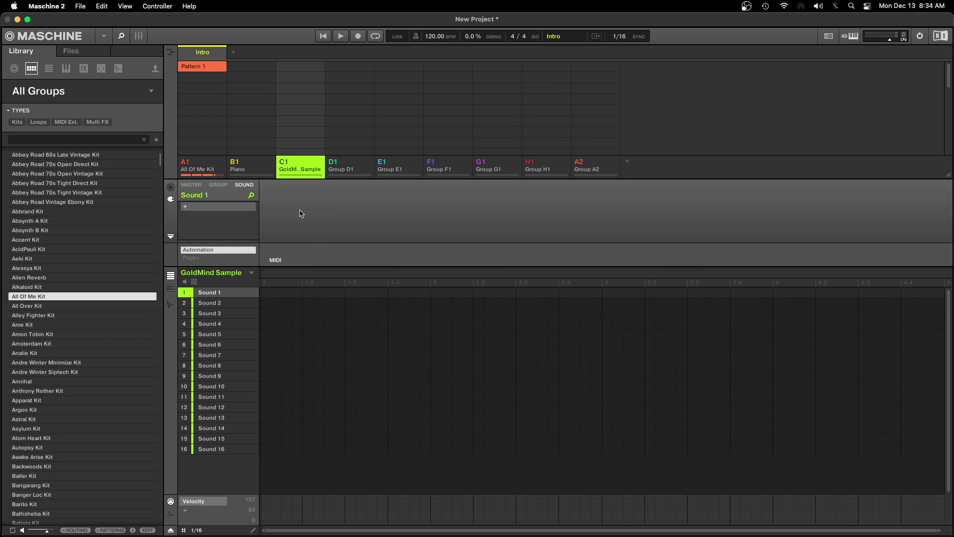
Pick the 01 Drum Mix 85 Bpm loop from the loops library and select the Piano group as its target.
{"action": "left_click", "coordinate": [206, 162]}
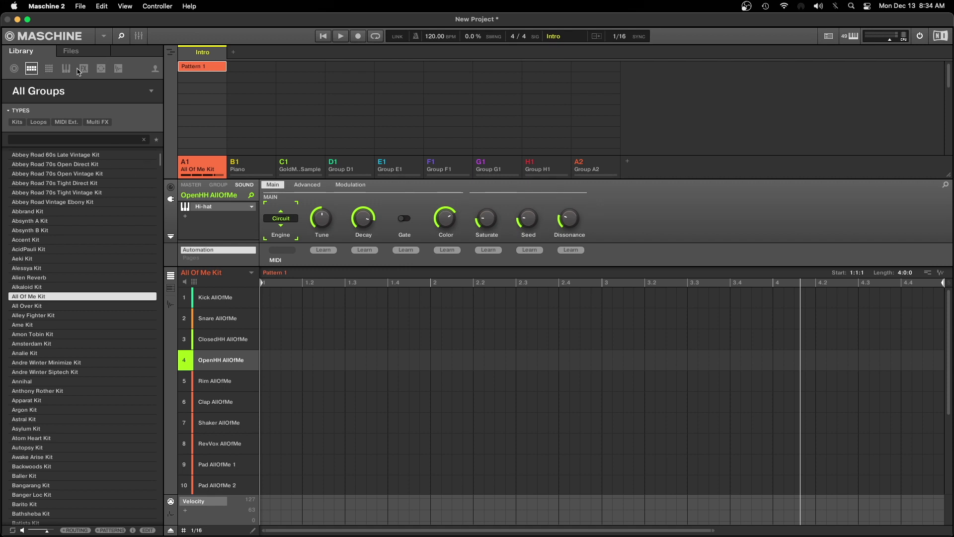
{"action": "left_click", "coordinate": [102, 69]}
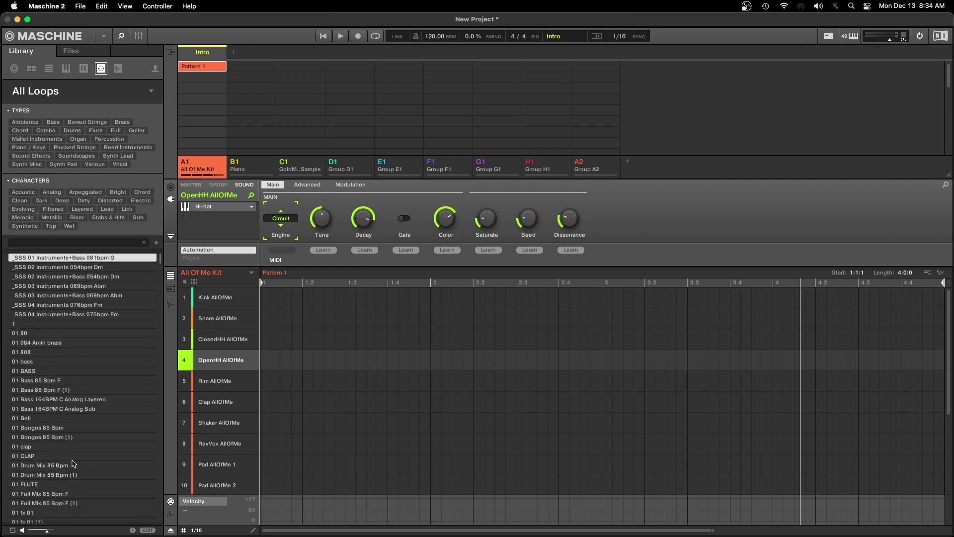
{"action": "left_click", "coordinate": [54, 466]}
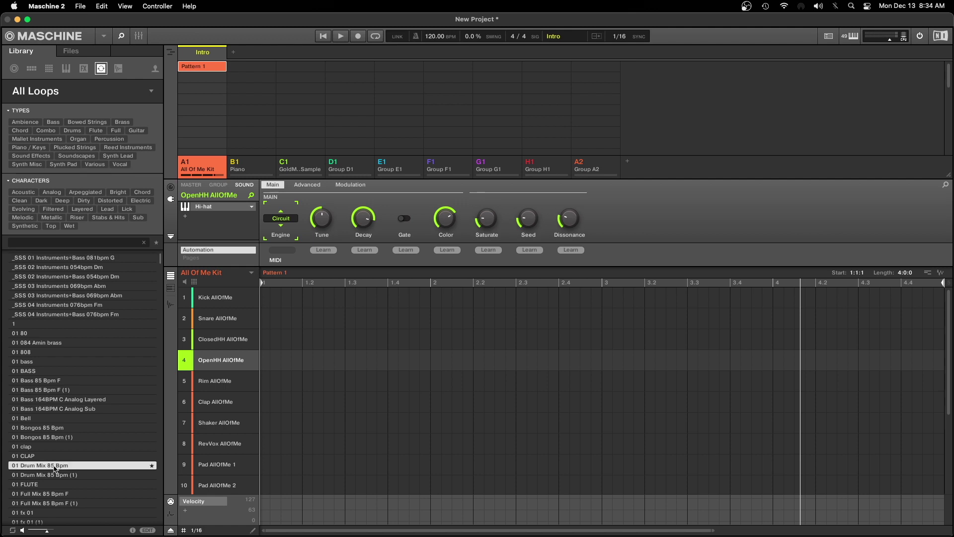
{"action": "left_click", "coordinate": [253, 163]}
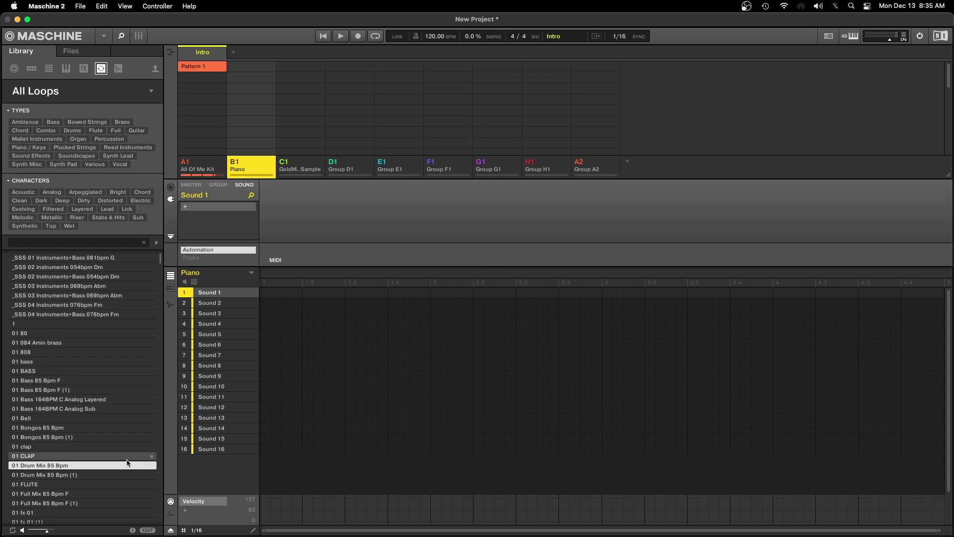
{"action": "double_click", "coordinate": [52, 466]}
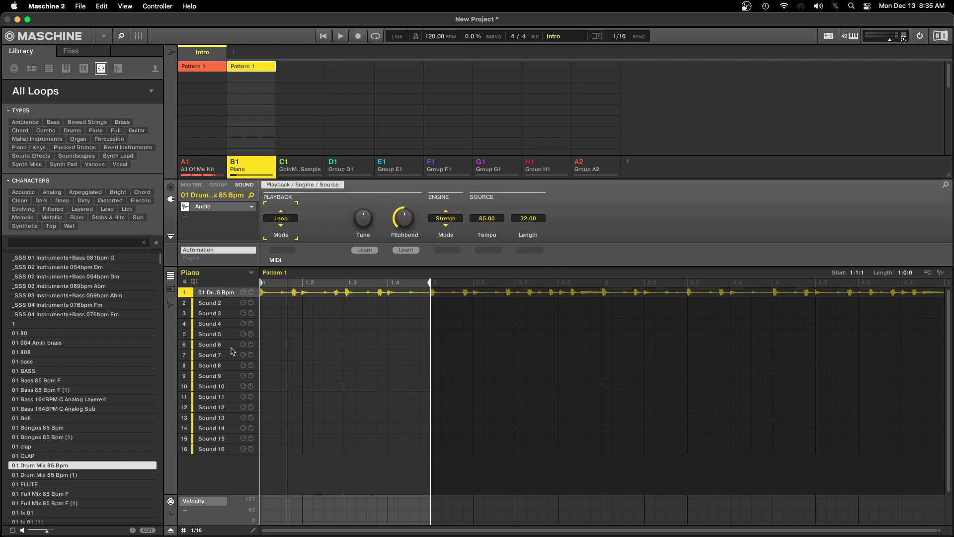
{"action": "right_click", "coordinate": [219, 295]}
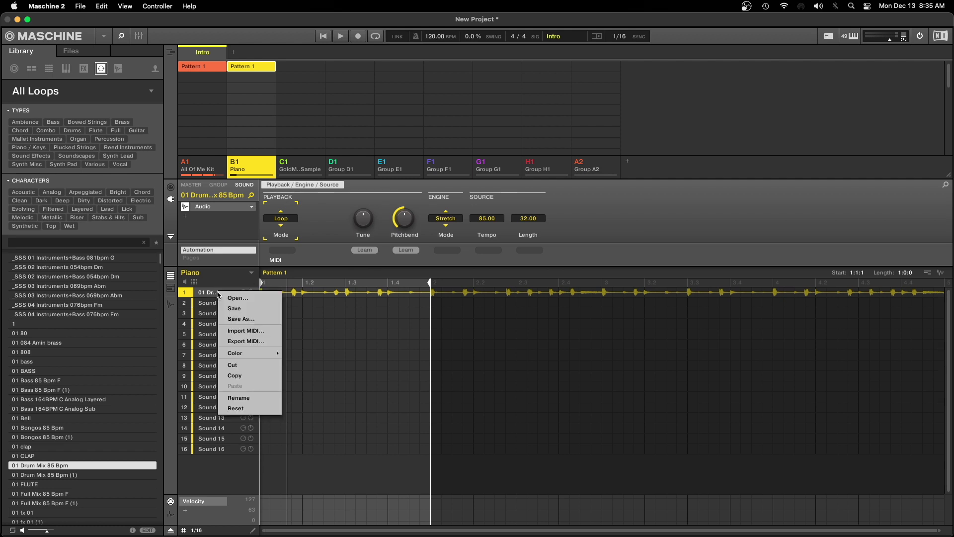
{"action": "left_click", "coordinate": [237, 408]}
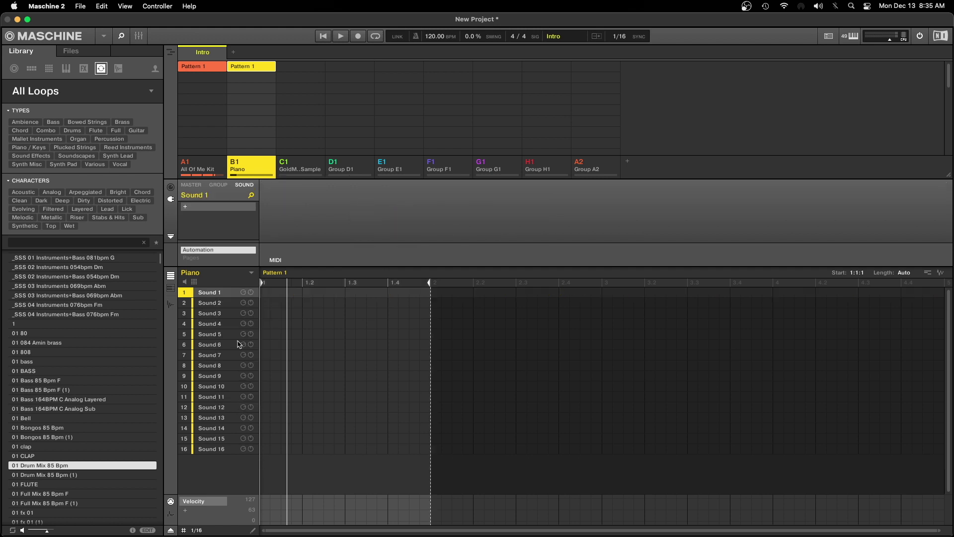
Place the 01 Drum Mix 85 Bpm loop on Sound 1 of the Piano group and show its full length in the pattern.
{"action": "left_click_drag", "start_coordinate": [53, 466], "coordinate": [208, 297]}
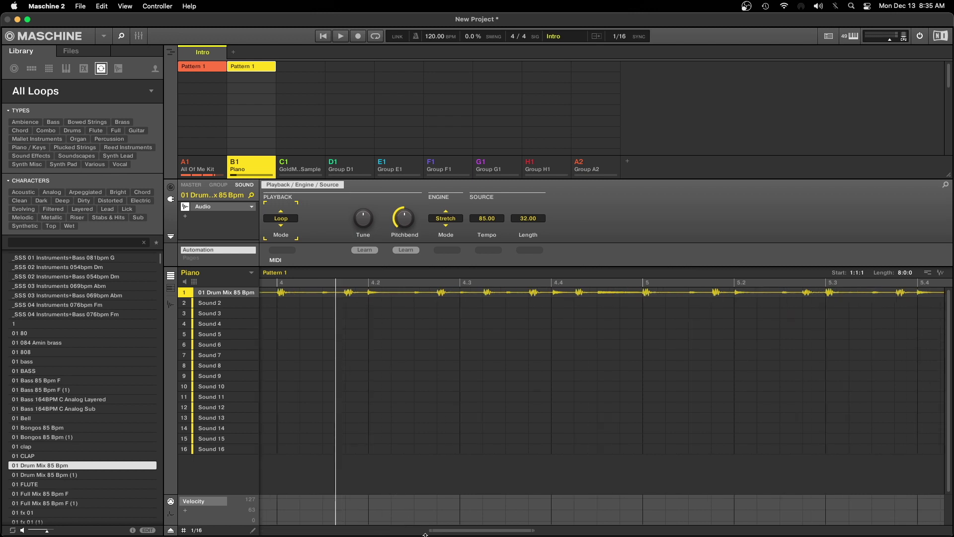
{"action": "left_click_drag", "start_coordinate": [467, 531], "coordinate": [466, 533]}
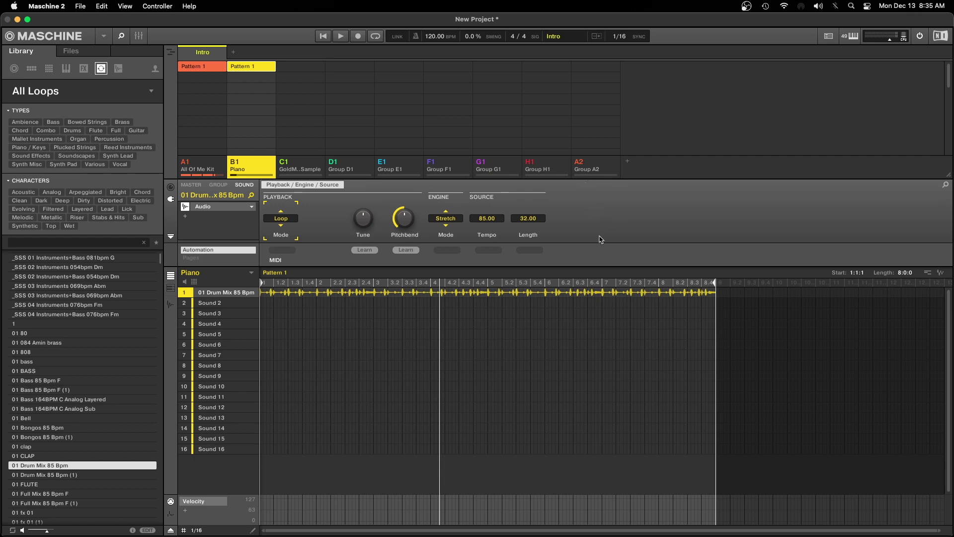
{"action": "left_click", "coordinate": [489, 167]}
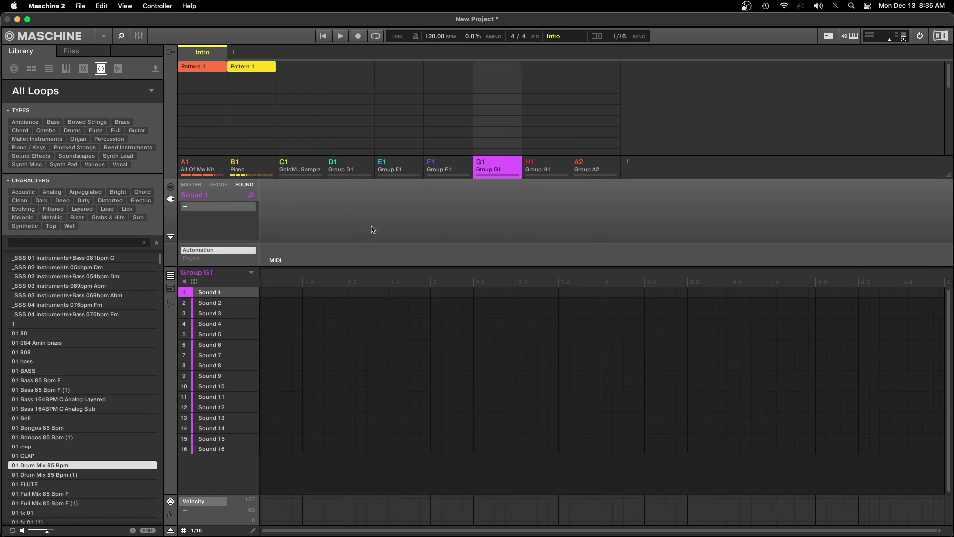
{"action": "left_click", "coordinate": [260, 163]}
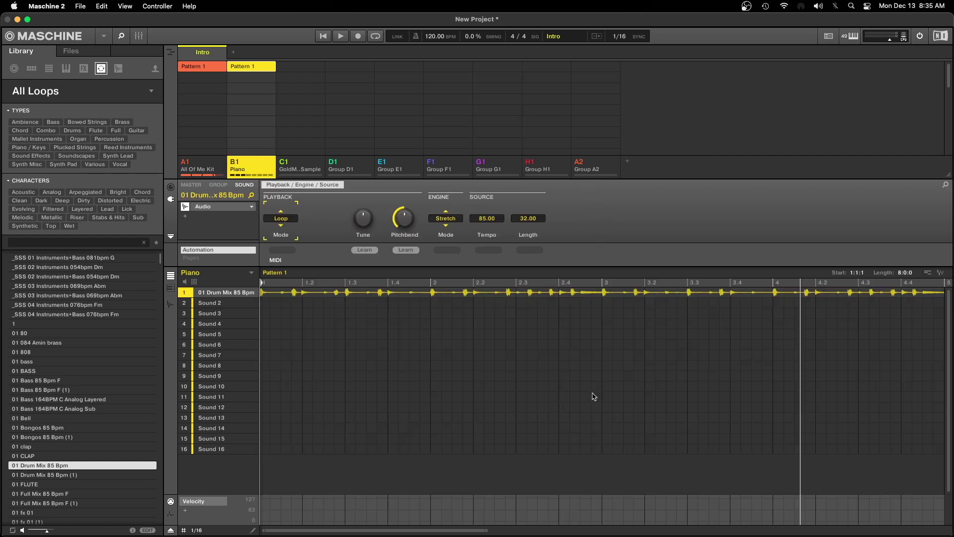
{"action": "double_click", "coordinate": [447, 530]}
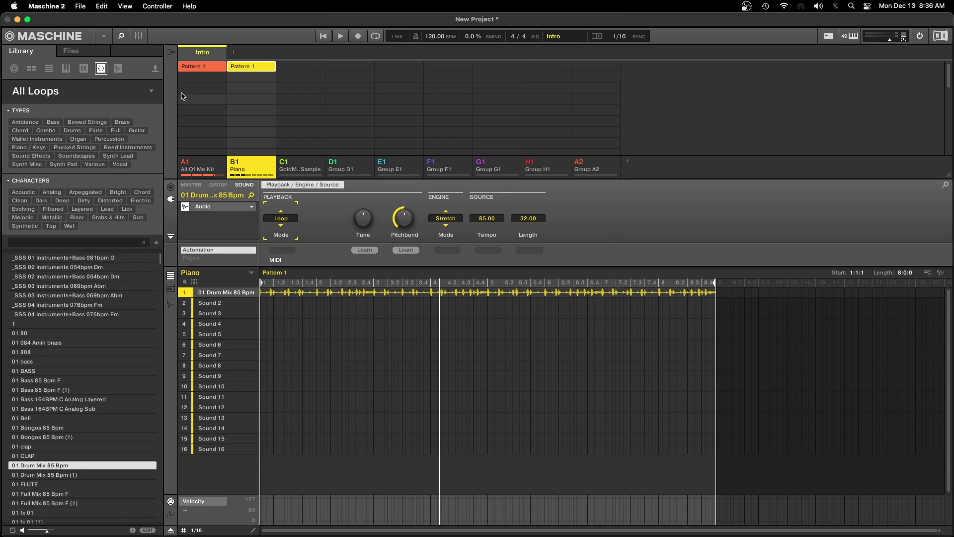
Open the audio export settings and review the available file types and sample rates.
{"action": "left_click", "coordinate": [104, 37]}
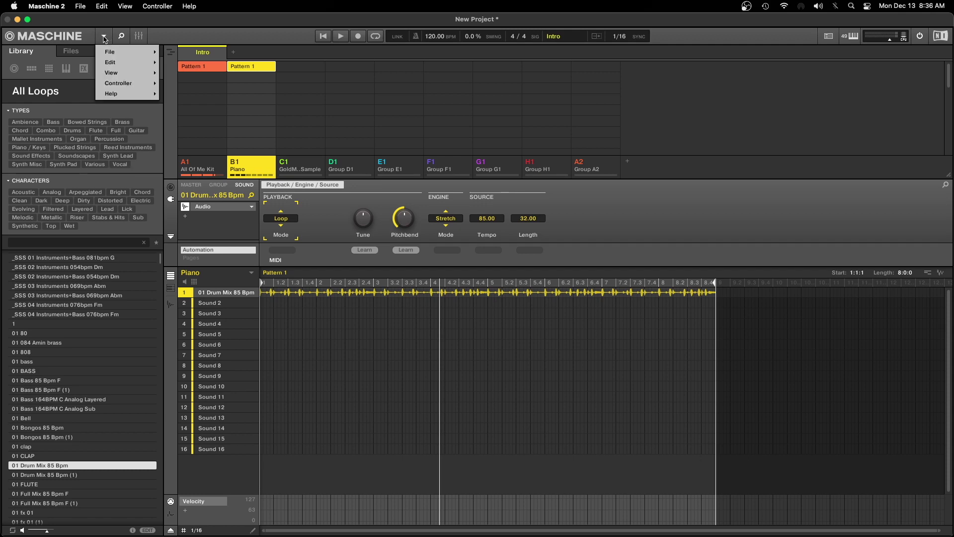
{"action": "mouse_move", "coordinate": [148, 51]}
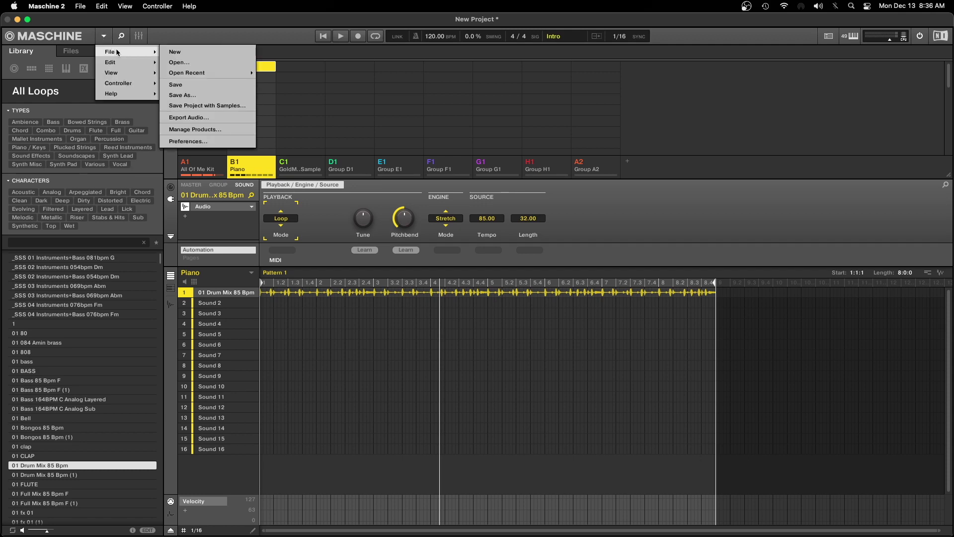
{"action": "left_click", "coordinate": [197, 118]}
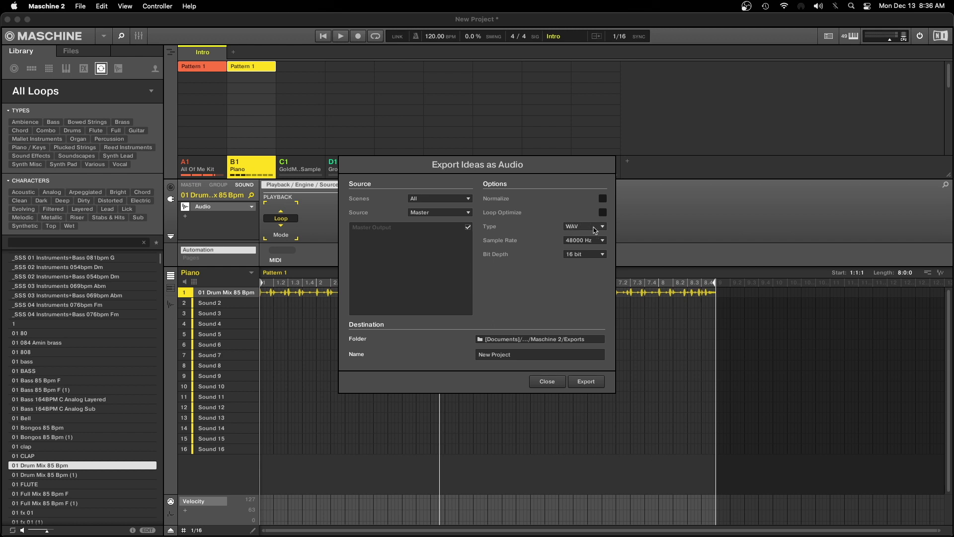
{"action": "left_click", "coordinate": [604, 227]}
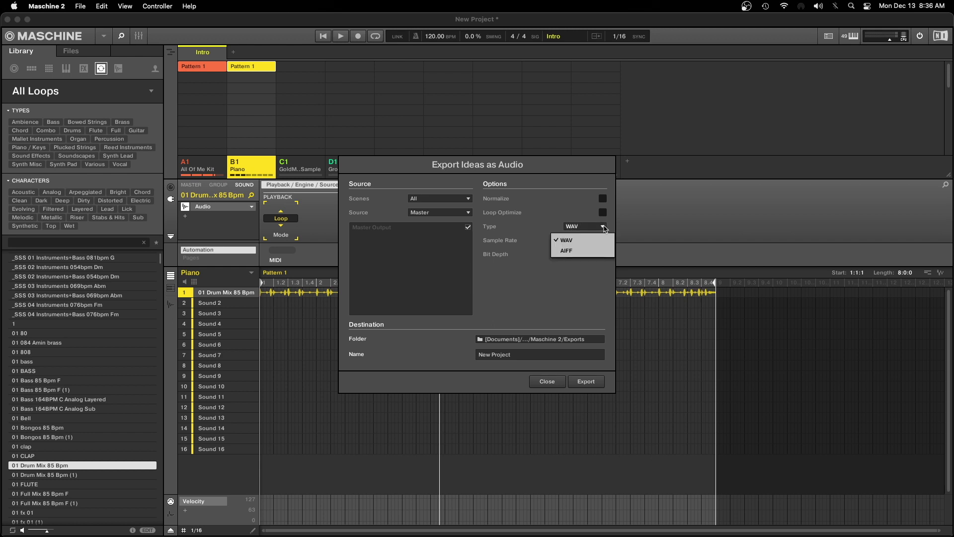
{"action": "left_click", "coordinate": [603, 228]}
{"action": "left_click", "coordinate": [603, 241]}
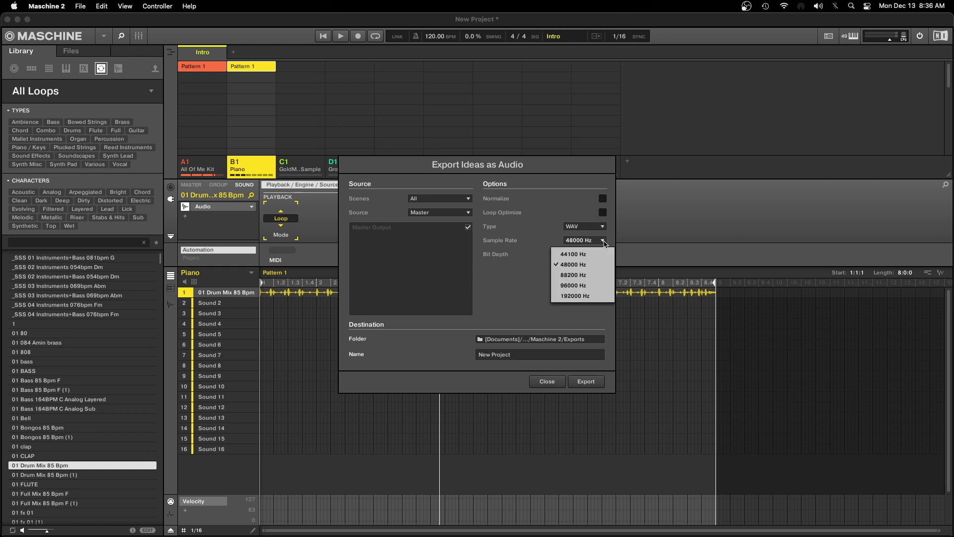
{"action": "left_click", "coordinate": [604, 242]}
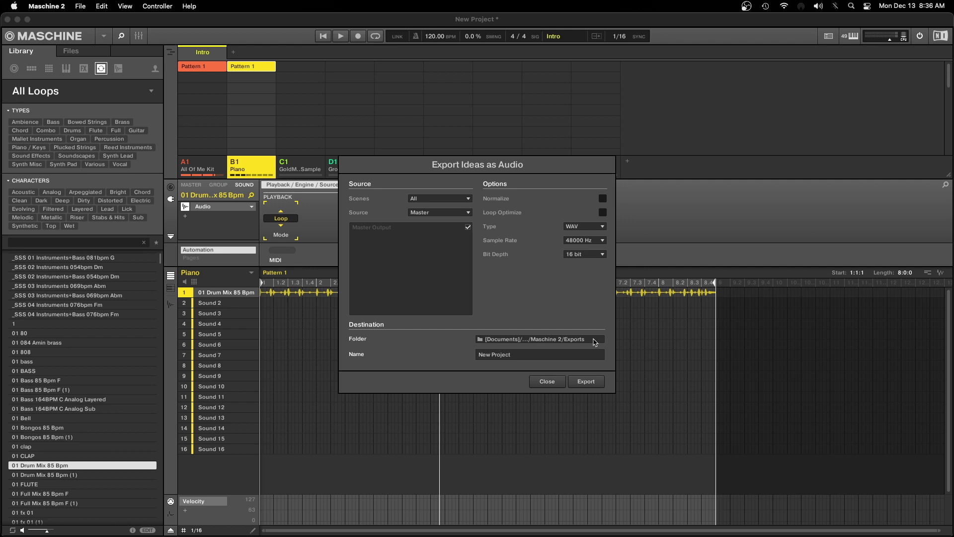
Set the audio export destination folder to Desktop and close the export settings without exporting.
{"action": "left_click", "coordinate": [595, 342]}
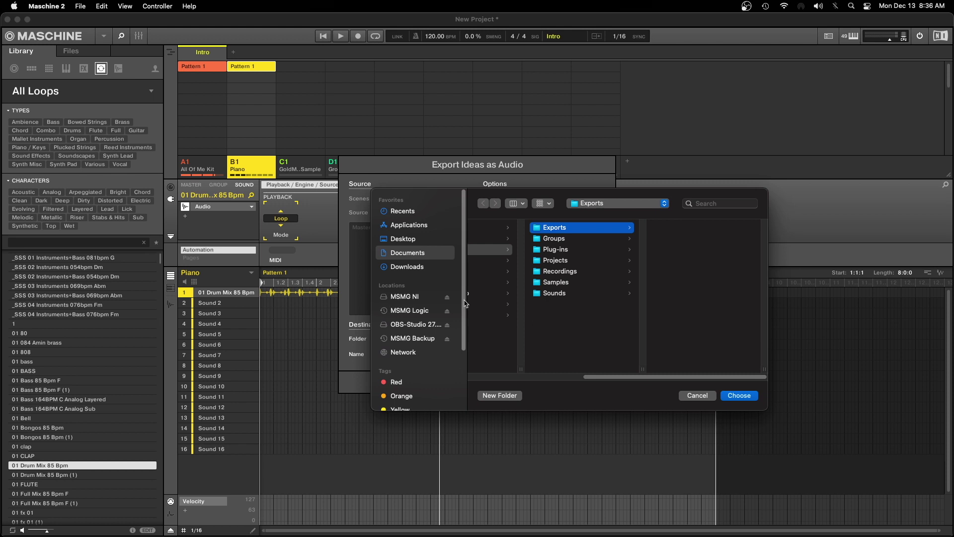
{"action": "left_click", "coordinate": [402, 239]}
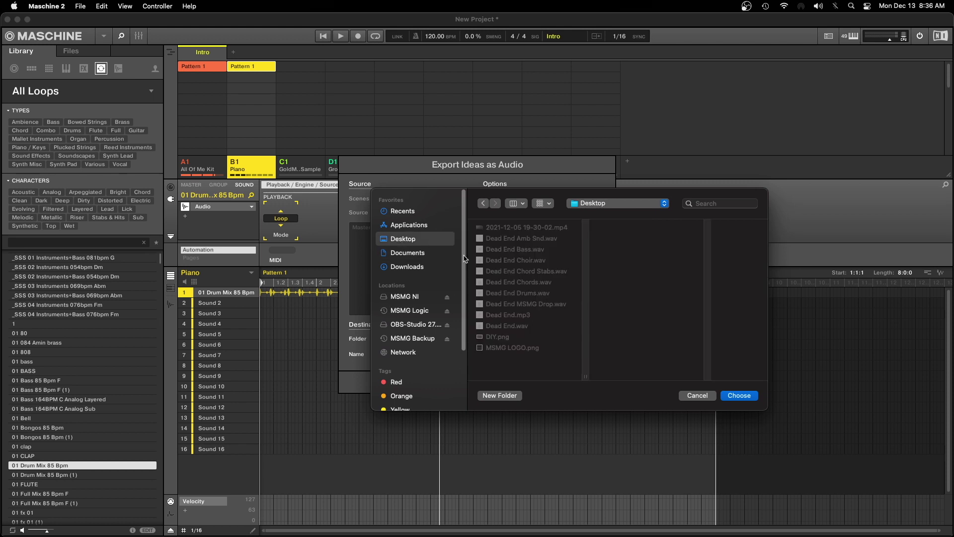
{"action": "left_click", "coordinate": [739, 395]}
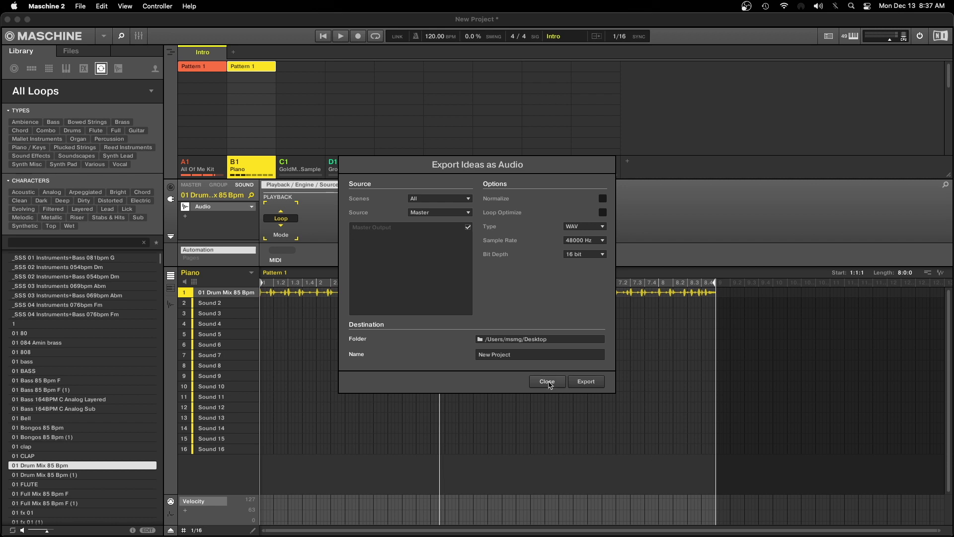
{"action": "left_click", "coordinate": [549, 382]}
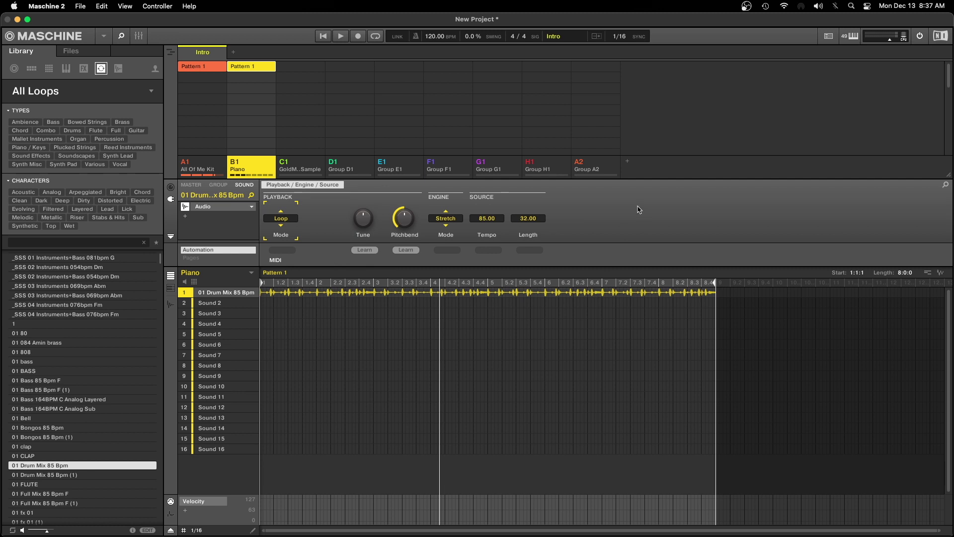